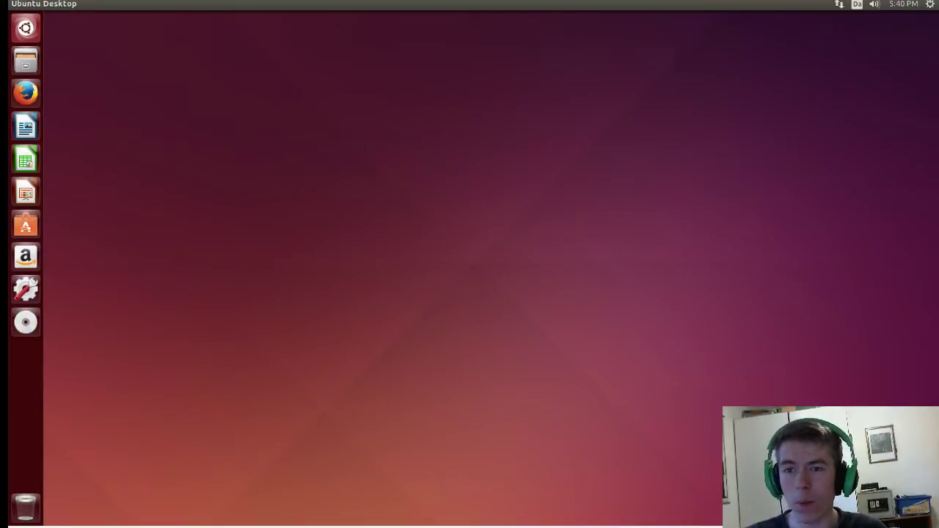
Step: Drag twice across the empty Ubuntu desktop
{"action": "left_click_drag", "start_coordinate": [55, 35], "coordinate": [415, 473]}
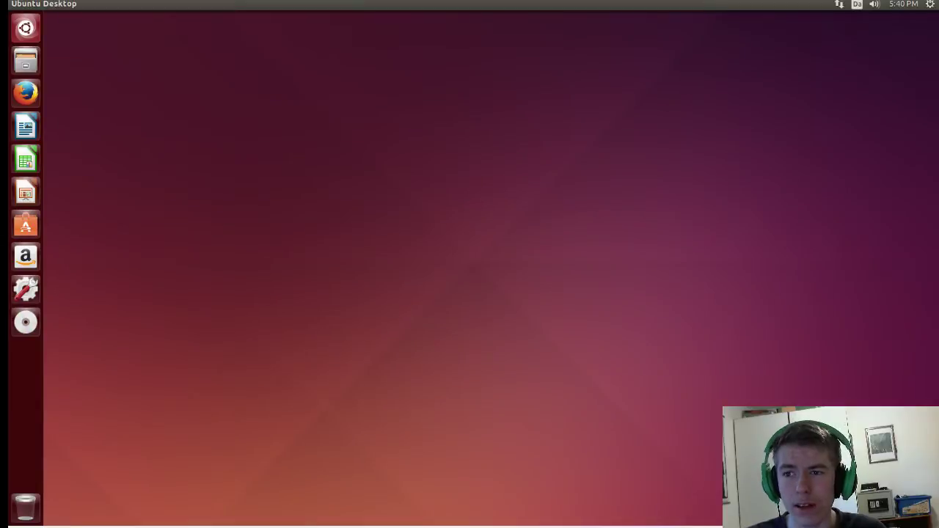
{"action": "left_click_drag", "start_coordinate": [57, 22], "coordinate": [356, 397]}
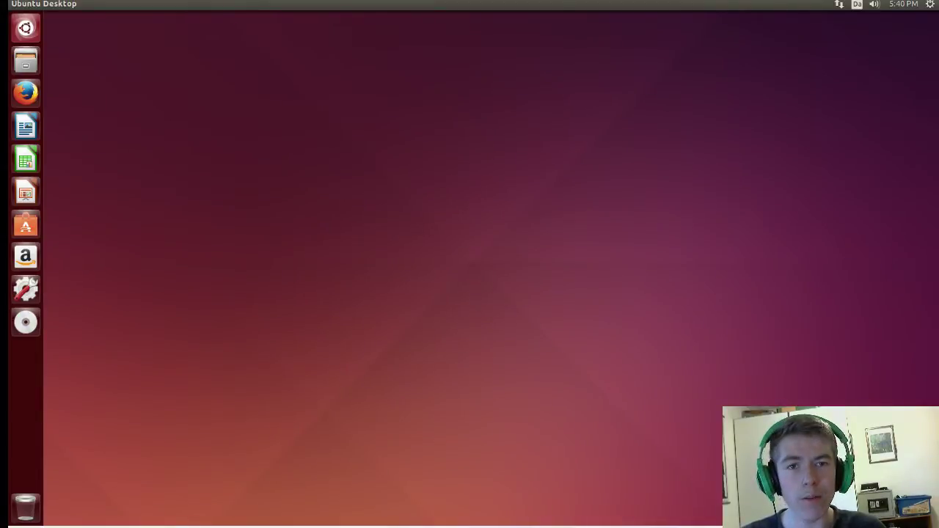
Step: Open Files at the computer root, select everything and inspect its context menu
{"action": "left_click", "coordinate": [25, 61]}
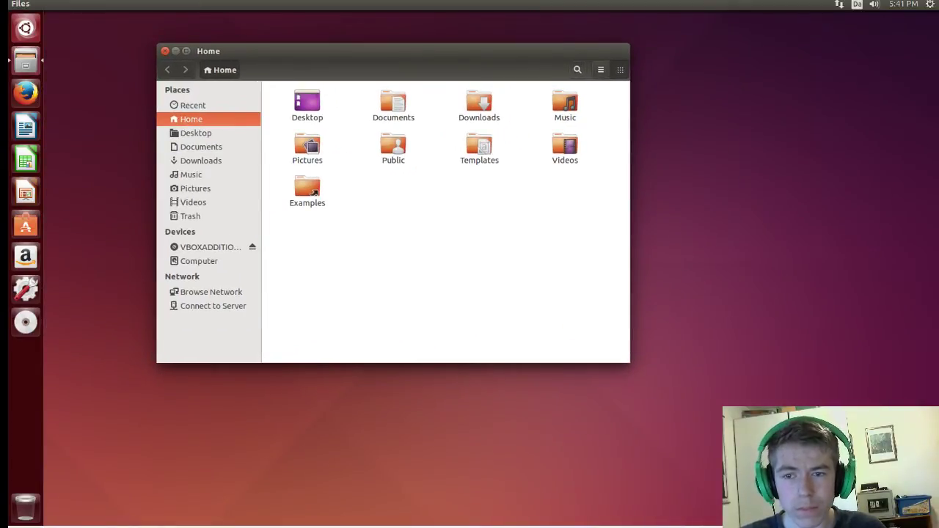
{"action": "left_click", "coordinate": [199, 261]}
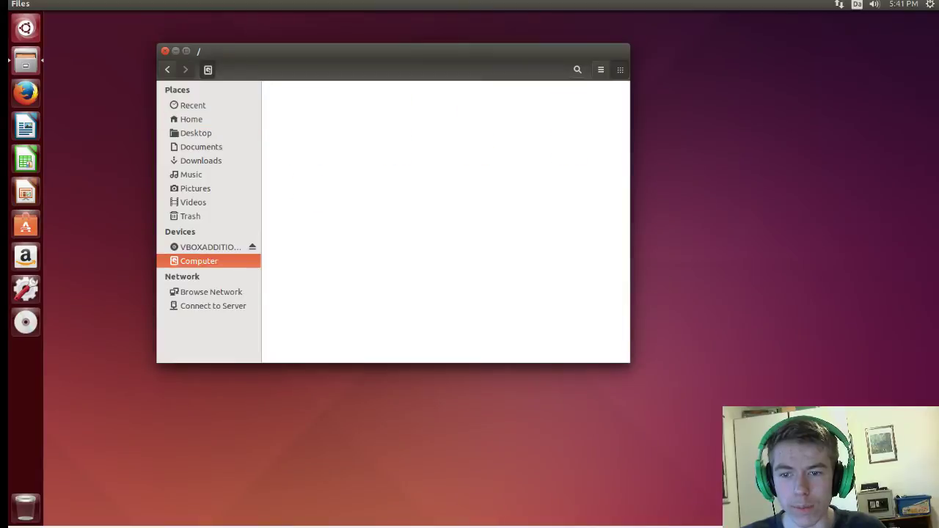
{"action": "key", "text": "ctrl+a"}
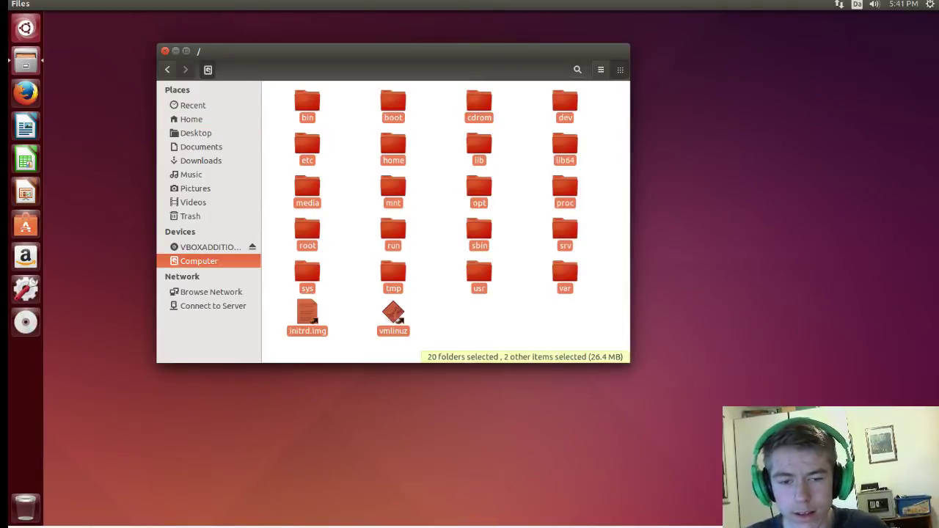
{"action": "right_click", "coordinate": [470, 271]}
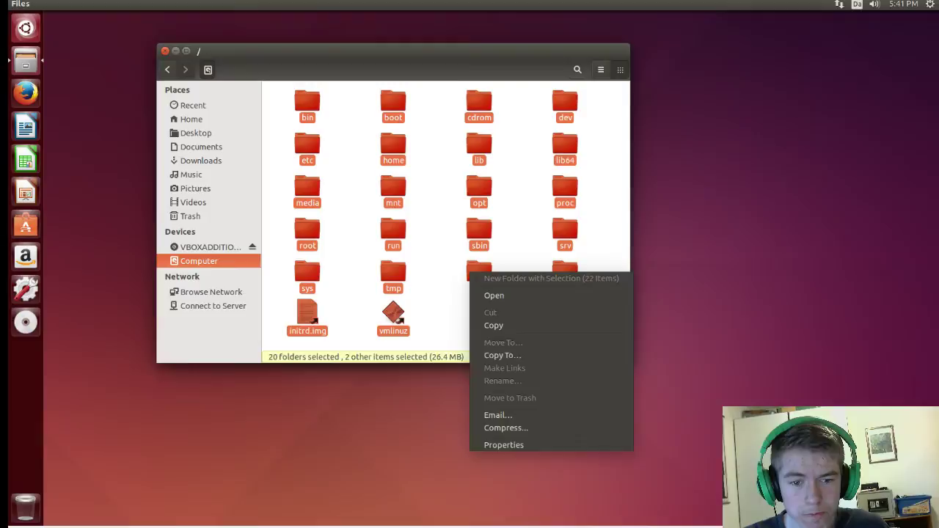
{"action": "key", "text": "Escape"}
Step: Select vmlinuz, usr, then dev, lib64, proc, srv, var; inspect their and etc's context menus
{"action": "left_click_drag", "start_coordinate": [461, 326], "coordinate": [374, 334]}
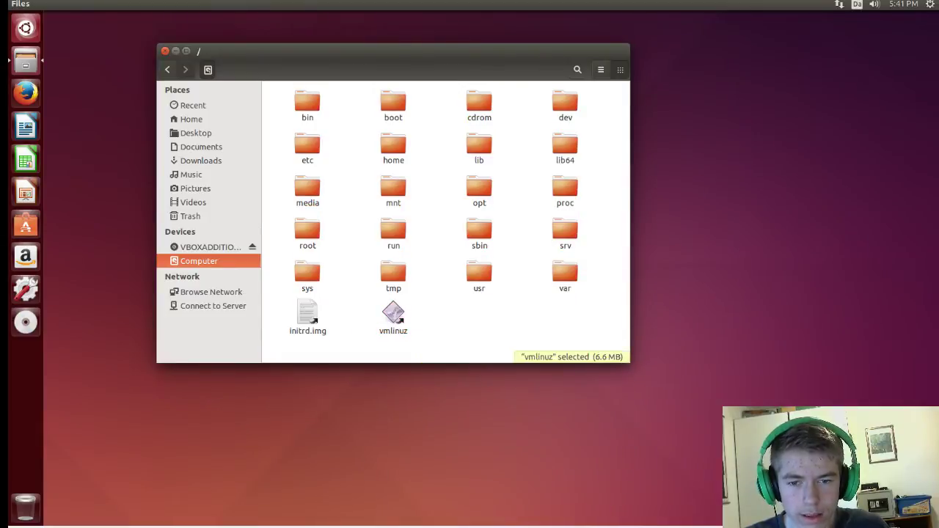
{"action": "left_click_drag", "start_coordinate": [506, 318], "coordinate": [451, 264]}
{"action": "left_click_drag", "start_coordinate": [578, 327], "coordinate": [527, 89]}
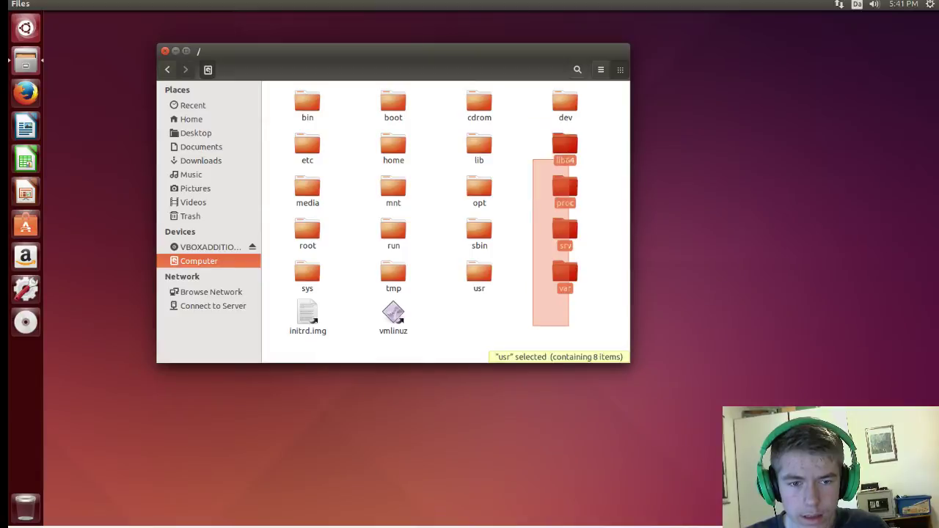
{"action": "right_click", "coordinate": [567, 114]}
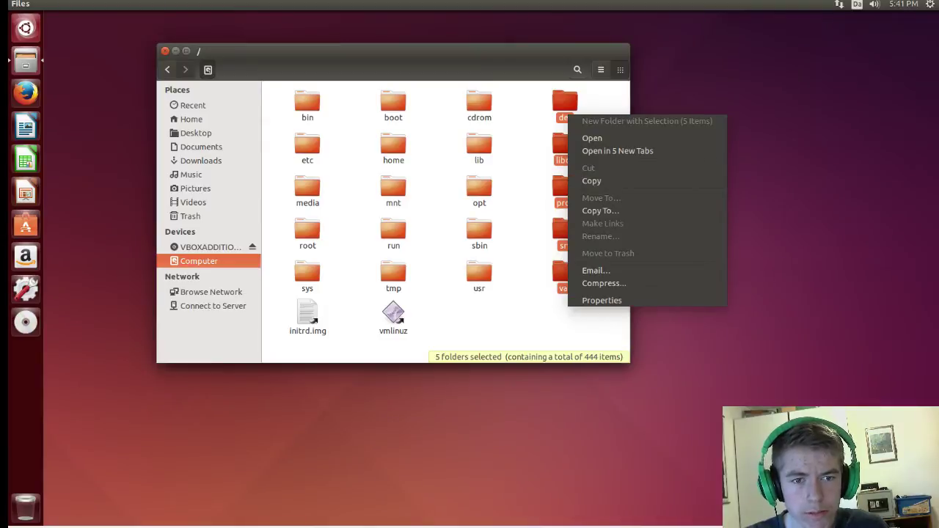
{"action": "key", "text": "Escape"}
{"action": "right_click", "coordinate": [308, 138]}
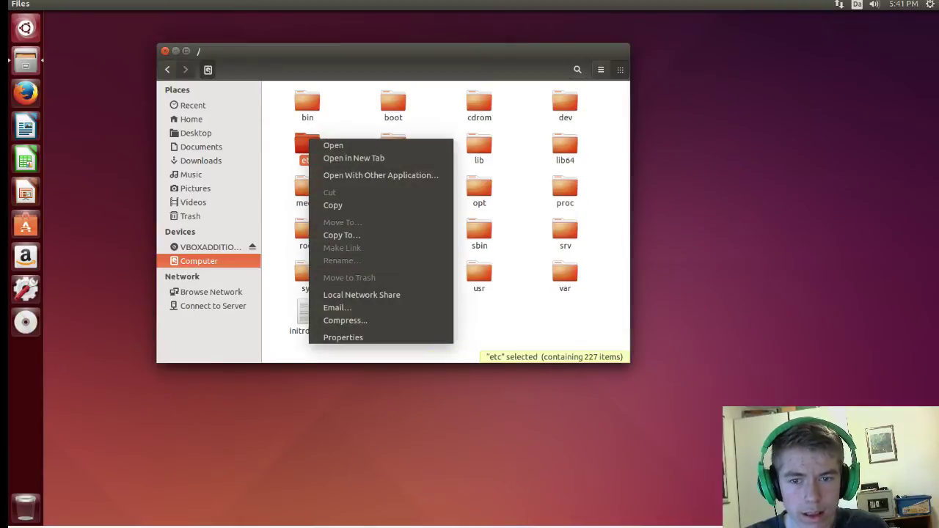
{"action": "key", "text": "Escape"}
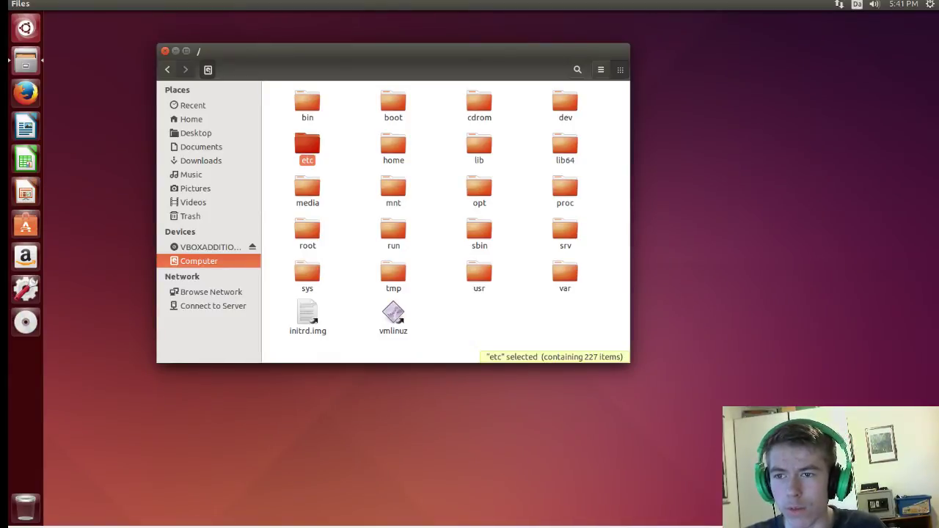
Step: Launch Terminal, move up to the root folder with cd .. twice, and list it with dir
{"action": "key", "text": "super"}
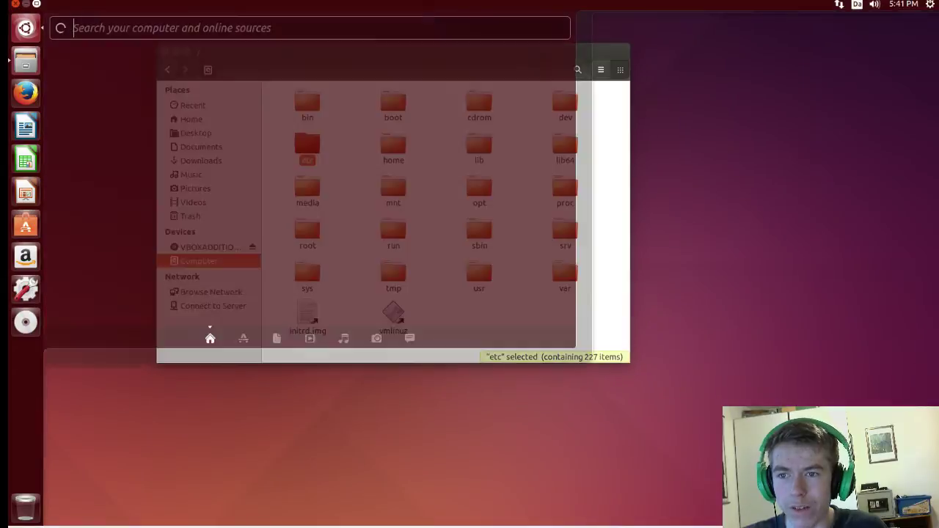
{"action": "type", "text": "ter"}
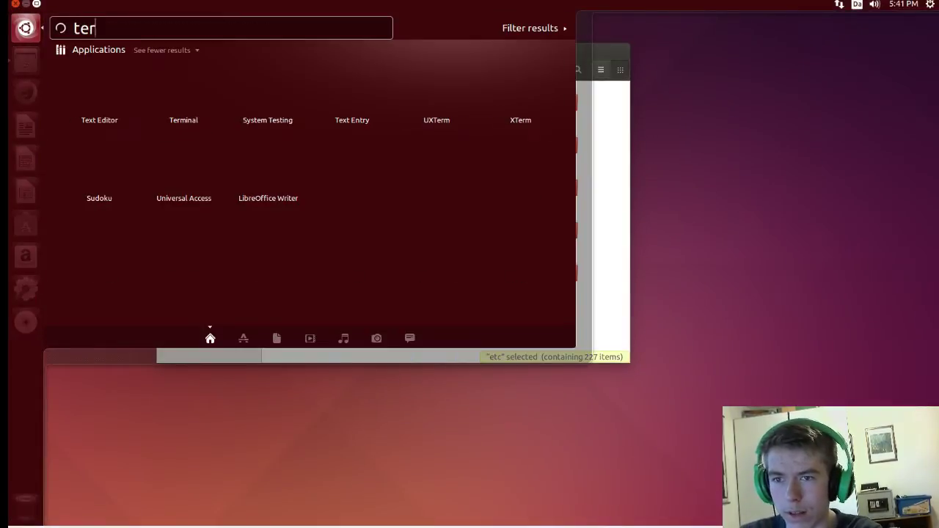
{"action": "type", "text": "mina"}
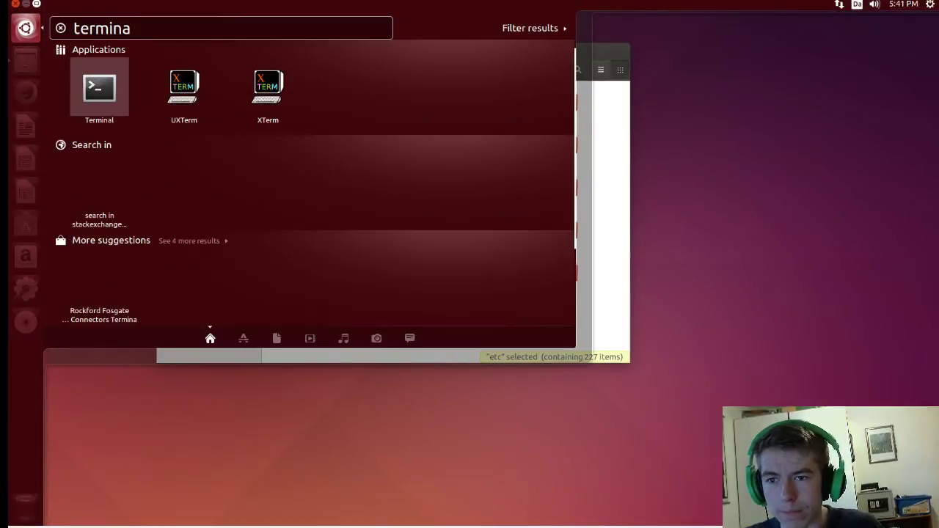
{"action": "key", "text": "Return"}
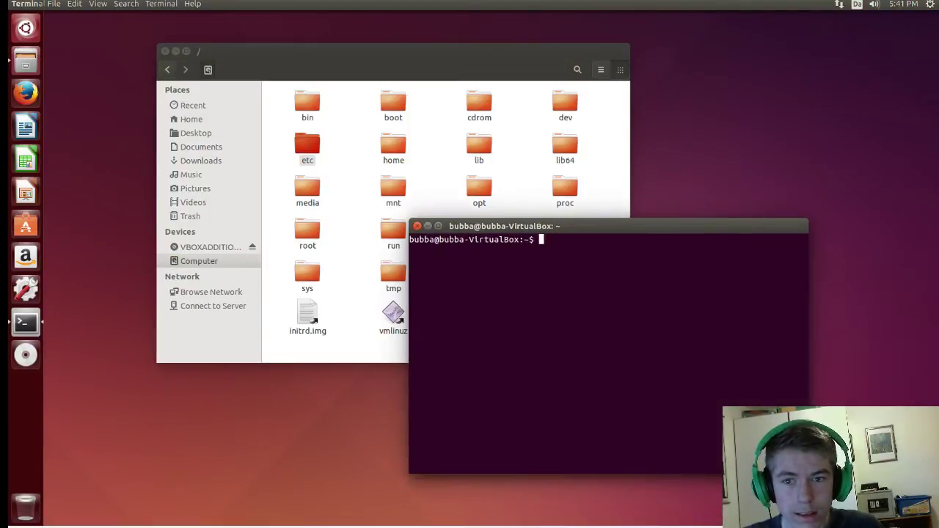
{"action": "type", "text": "cd .."}
{"action": "key", "text": "Return"}
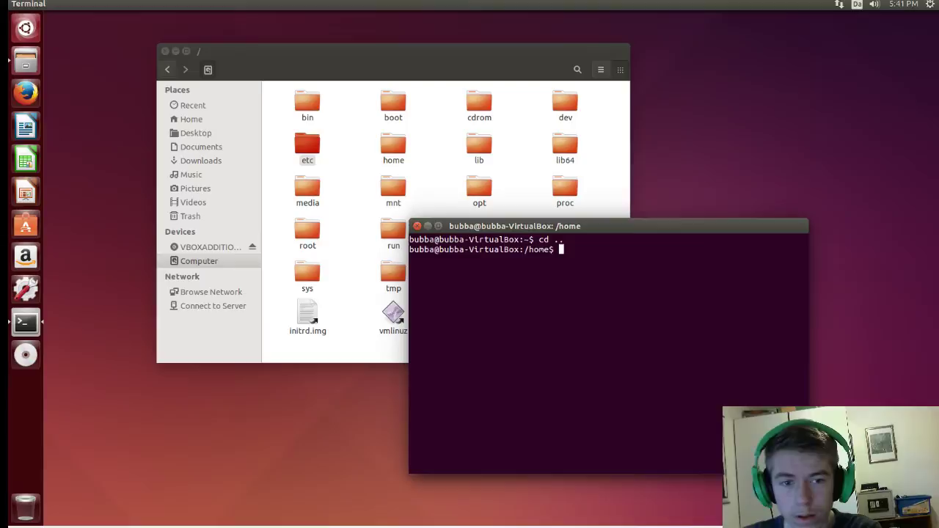
{"action": "type", "text": "cd .."}
{"action": "key", "text": "Return"}
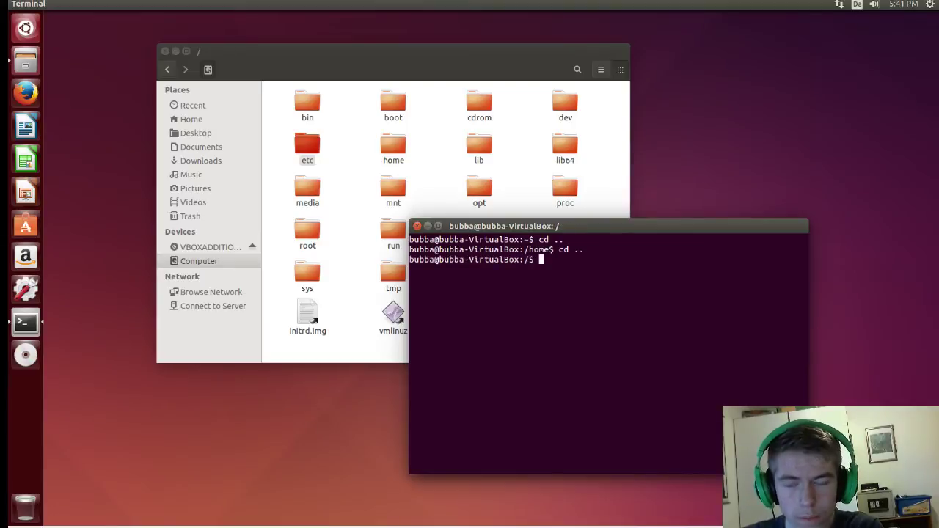
{"action": "type", "text": "dir"}
{"action": "key", "text": "Return"}
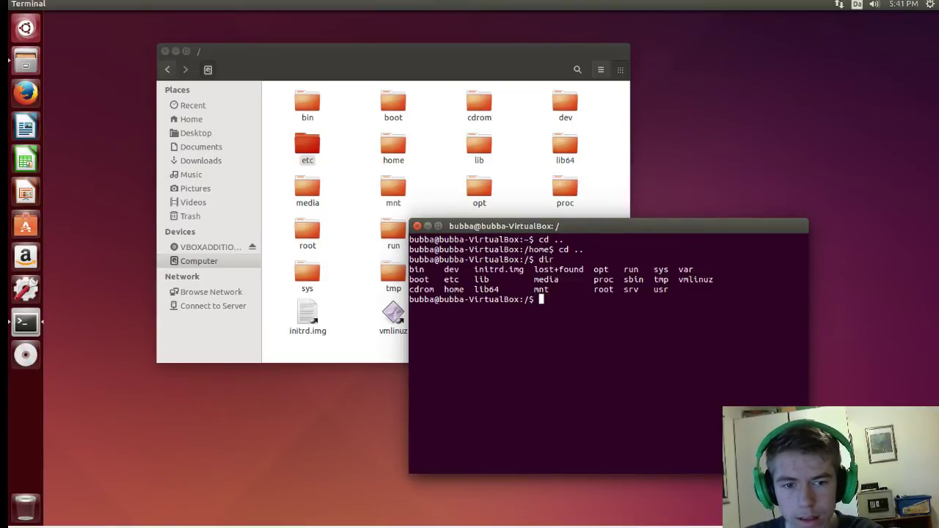
Step: Try deleting boot with rm boot, then sudo rm boot; both are refused
{"action": "left_click_drag", "start_coordinate": [504, 226], "coordinate": [327, 134]}
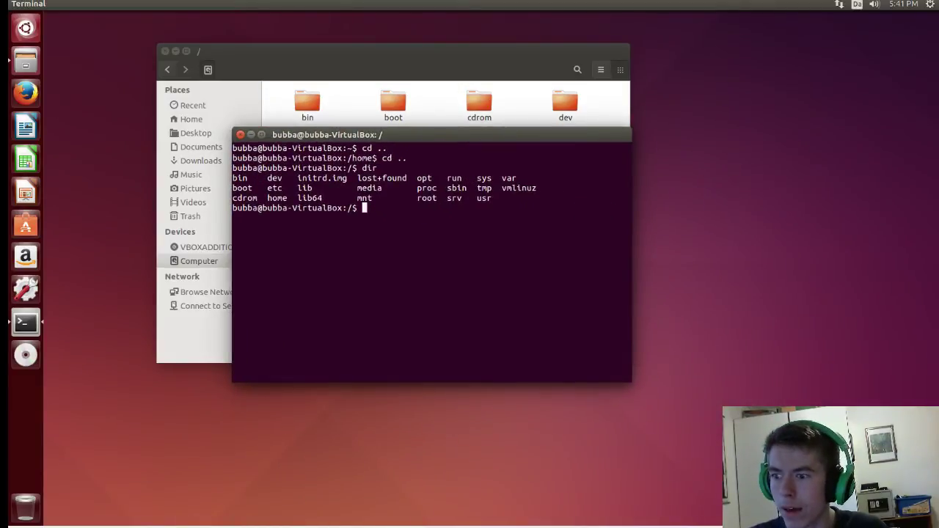
{"action": "mouse_move", "coordinate": [327, 134]}
{"action": "left_mouse_down"}
{"action": "mouse_move", "coordinate": [521, 42]}
{"action": "mouse_move", "coordinate": [358, 104]}
{"action": "left_mouse_up"}
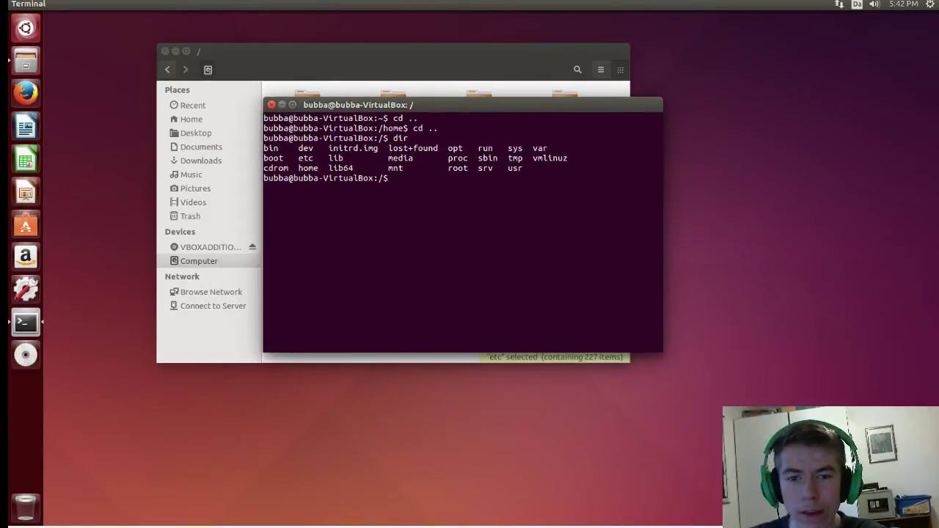
{"action": "type", "text": "rm "}
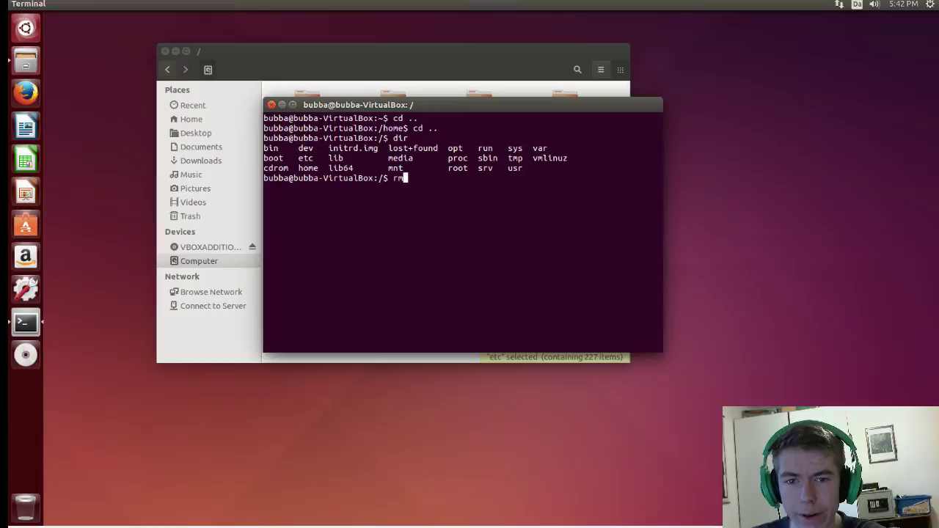
{"action": "type", "text": "boot"}
{"action": "key", "text": "Return"}
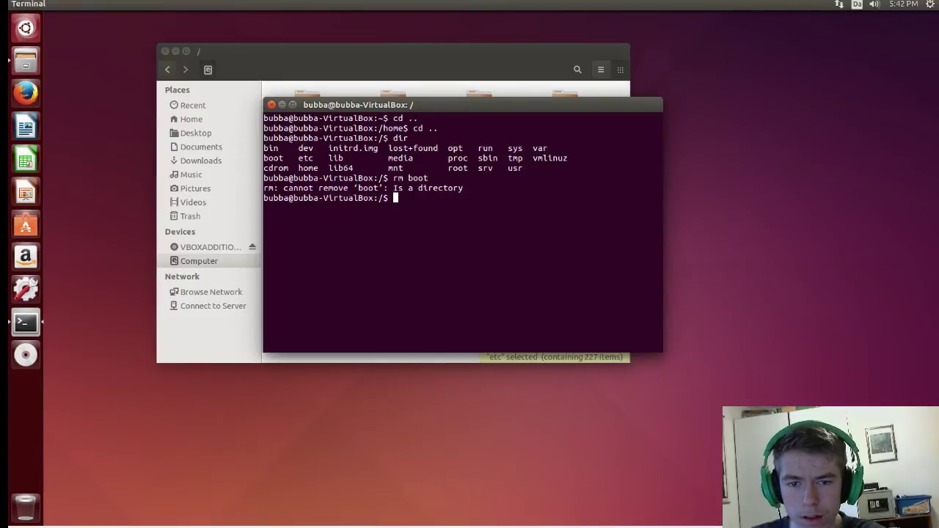
{"action": "key", "text": "Up"}
{"action": "key", "text": "Left"}
{"action": "key", "text": "Left"}
{"action": "key", "text": "Left"}
{"action": "key", "text": "Left"}
{"action": "key", "text": "Left"}
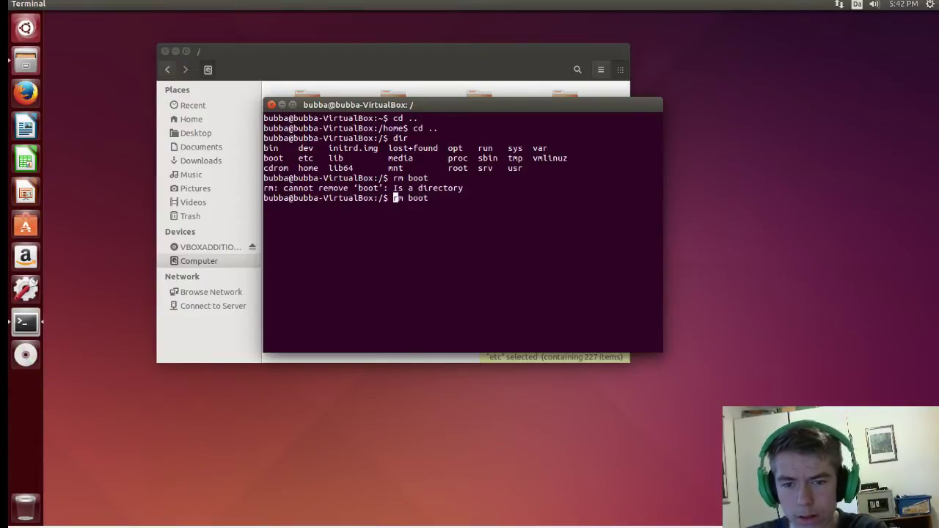
{"action": "type", "text": "sudo"}
{"action": "key", "text": "Return"}
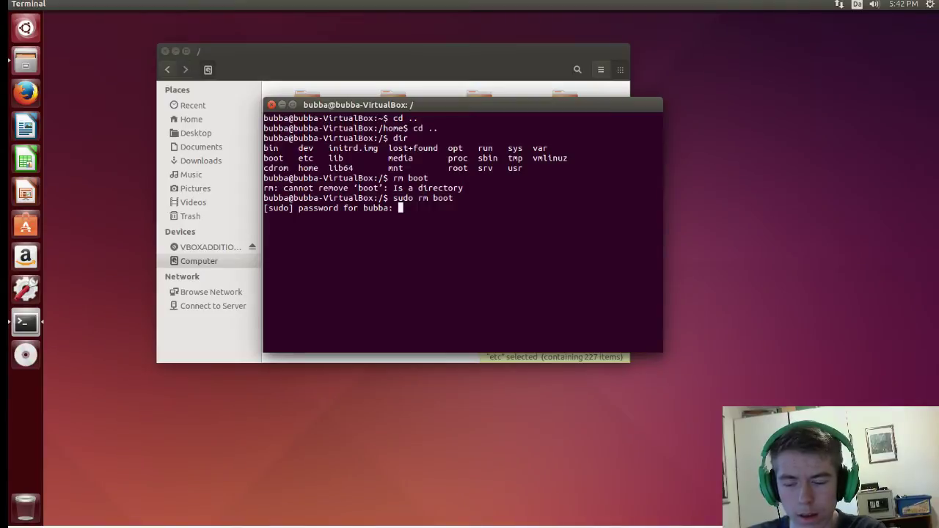
{"action": "key", "text": "Return"}
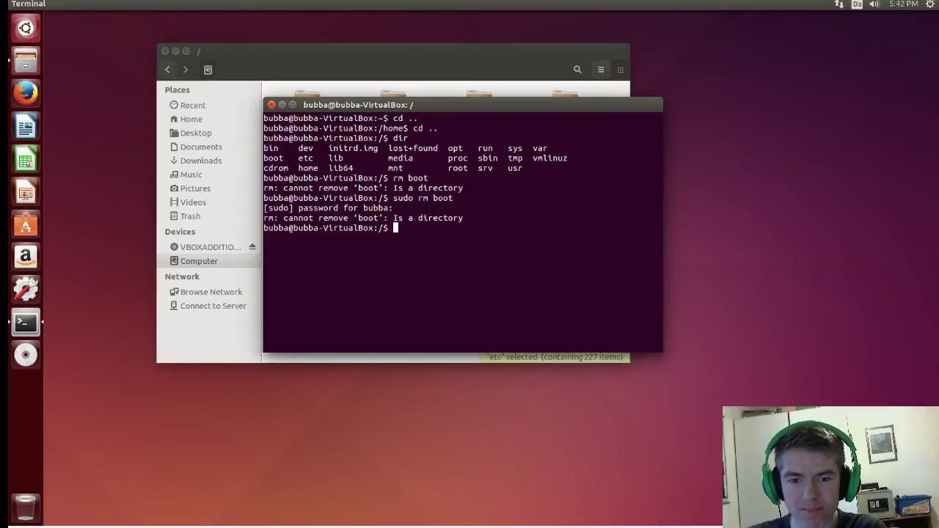
Step: Try sudo rmdir boot, which also fails, then clear the prompt
{"action": "key", "text": "Up"}
{"action": "key", "text": "Left"}
{"action": "key", "text": "Left"}
{"action": "key", "text": "Left"}
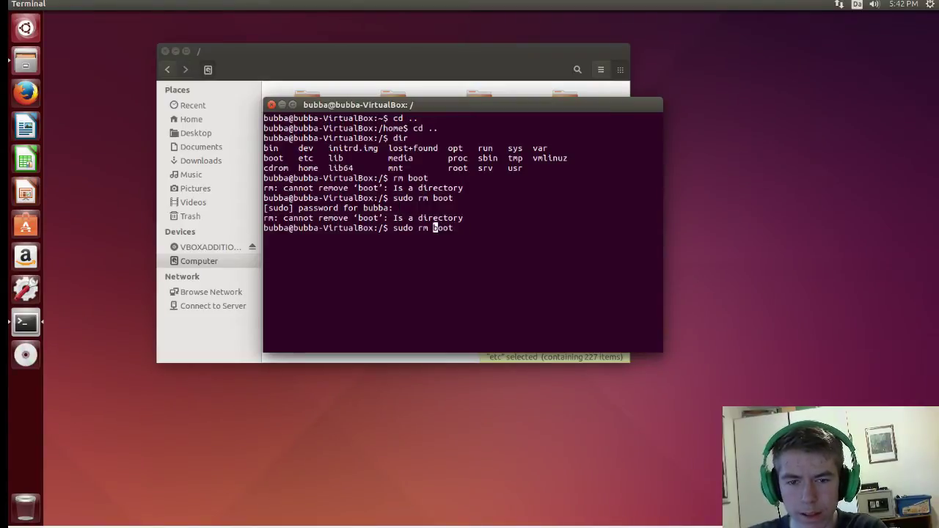
{"action": "key", "text": "Left"}
{"action": "type", "text": "dir"}
{"action": "key", "text": "Return"}
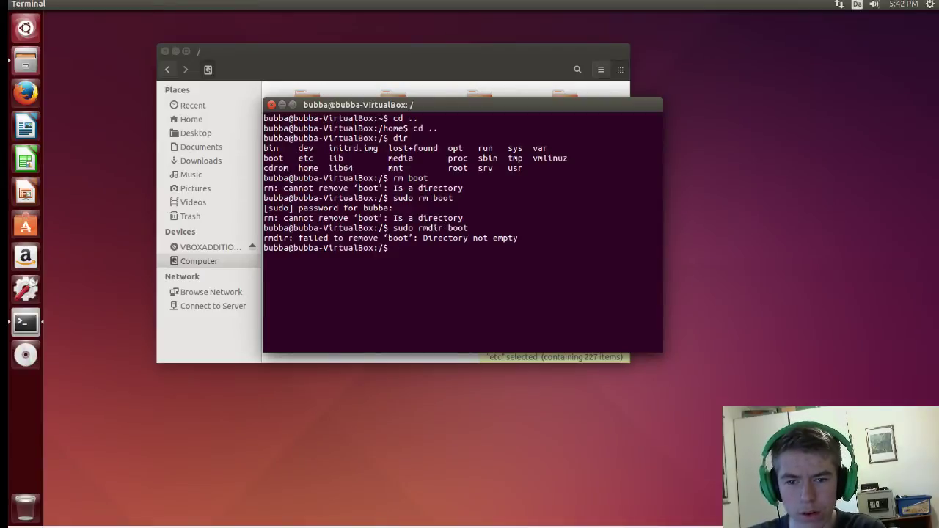
{"action": "key", "text": "Up"}
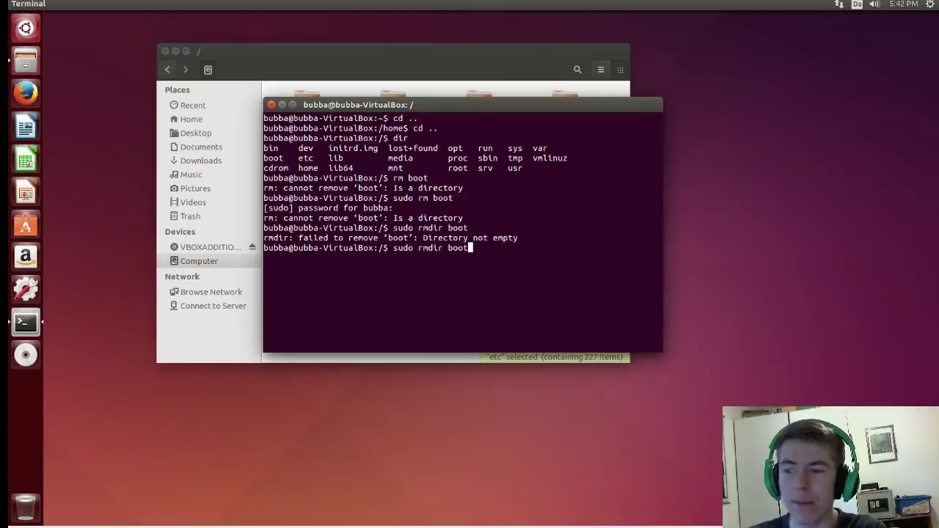
{"action": "key", "text": "BackSpace"}
{"action": "key", "text": "BackSpace"}
{"action": "key", "text": "BackSpace"}
{"action": "key", "text": "BackSpace"}
{"action": "key", "text": "BackSpace"}
{"action": "key", "text": "BackSpace"}
Step: Enter the boot folder and list its files
{"action": "type", "text": "cd"}
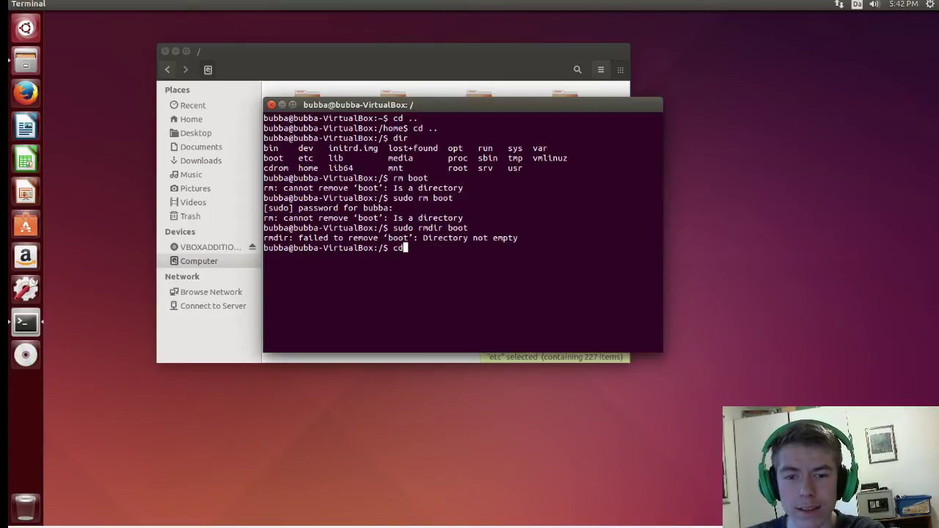
{"action": "type", "text": " boot"}
{"action": "key", "text": "Return"}
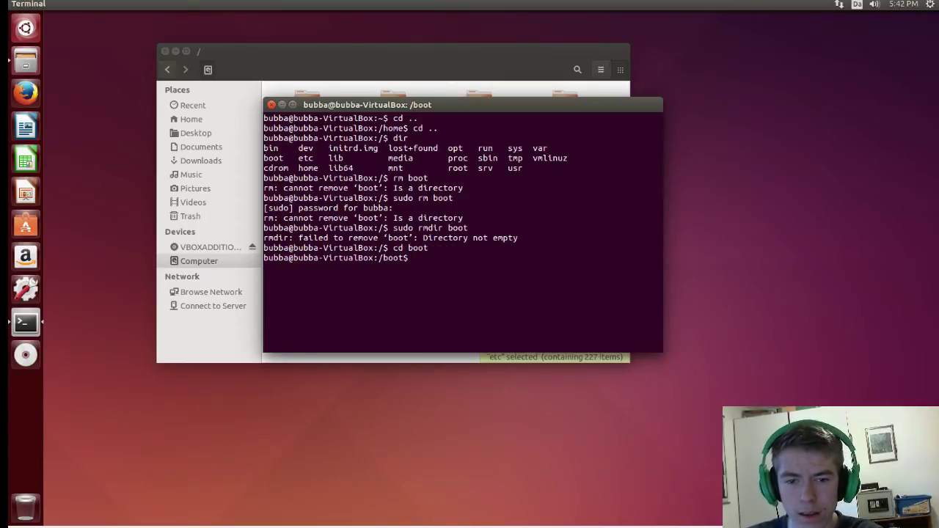
{"action": "type", "text": "dir"}
{"action": "key", "text": "Return"}
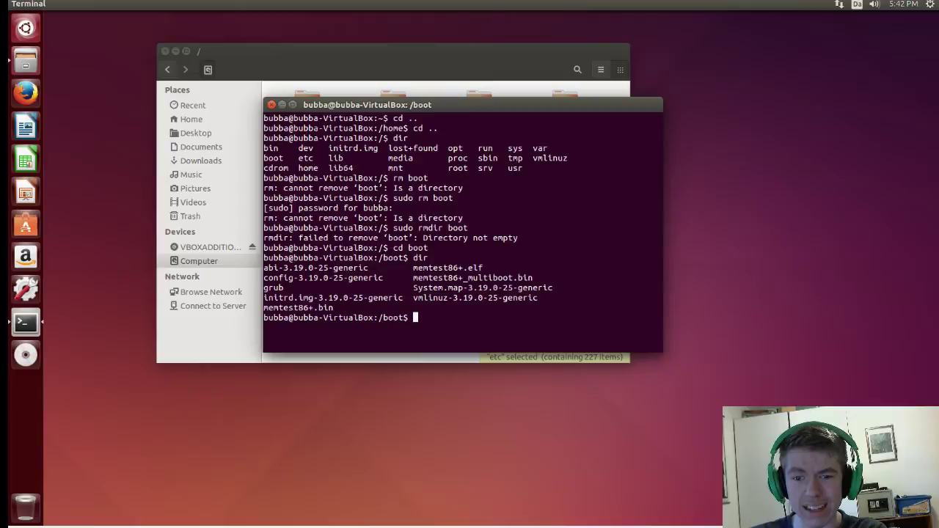
Step: Try deleting the grub folder with sudo rm grub
{"action": "type", "text": "r"}
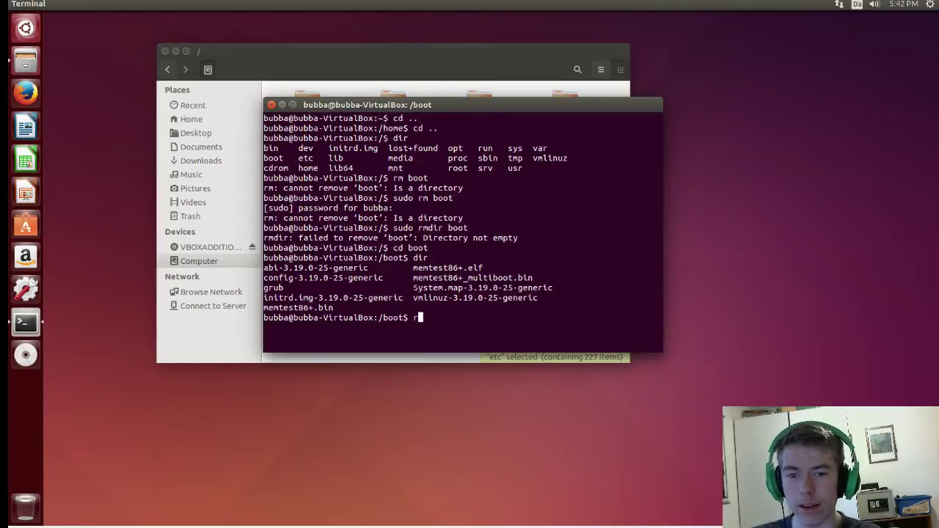
{"action": "key", "text": "BackSpace"}
{"action": "type", "text": "sudo "}
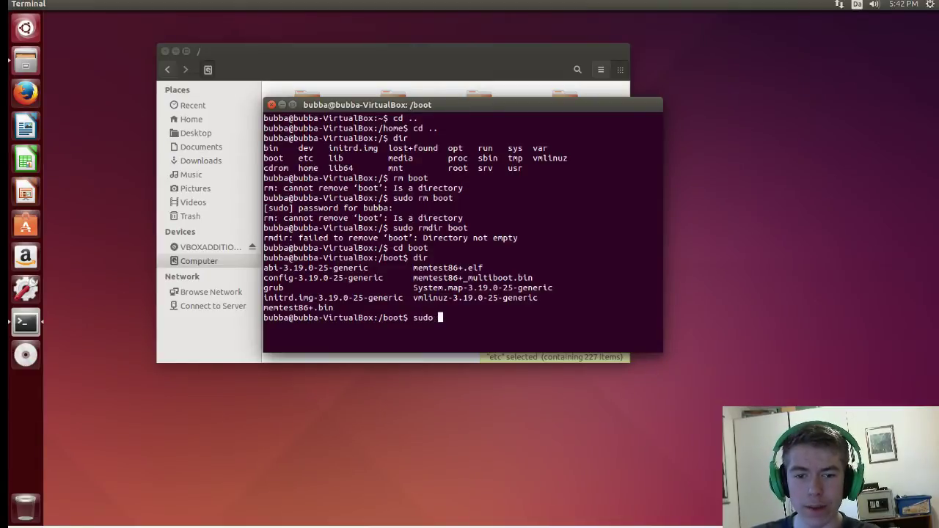
{"action": "type", "text": "rm"}
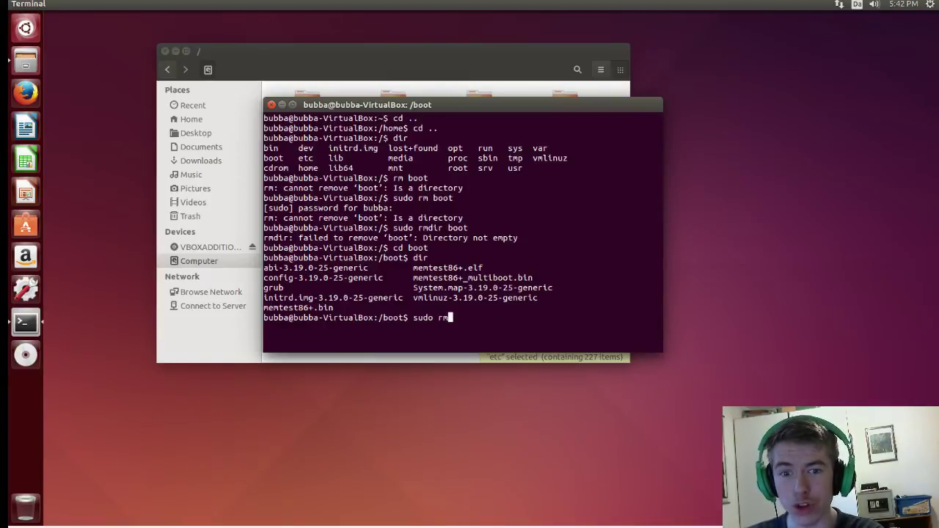
{"action": "type", "text": " gryu"}
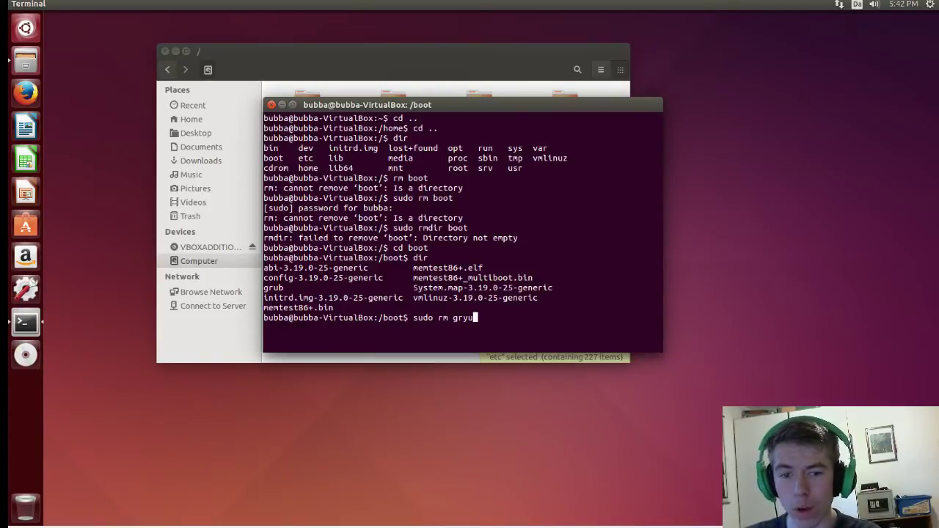
{"action": "key", "text": "BackSpace"}
{"action": "type", "text": "b"}
{"action": "key", "text": "BackSpace"}
{"action": "key", "text": "BackSpace"}
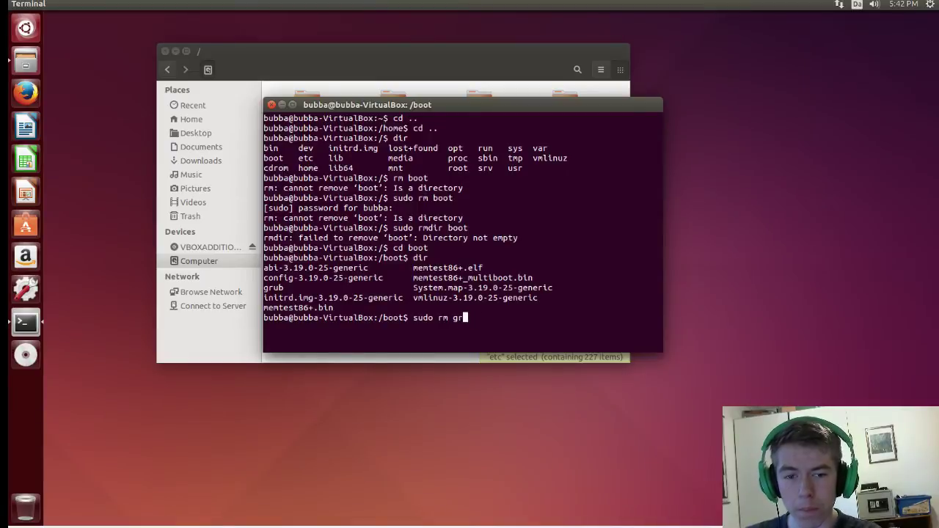
{"action": "type", "text": "u"}
{"action": "key", "text": "BackSpace"}
{"action": "type", "text": "ub"}
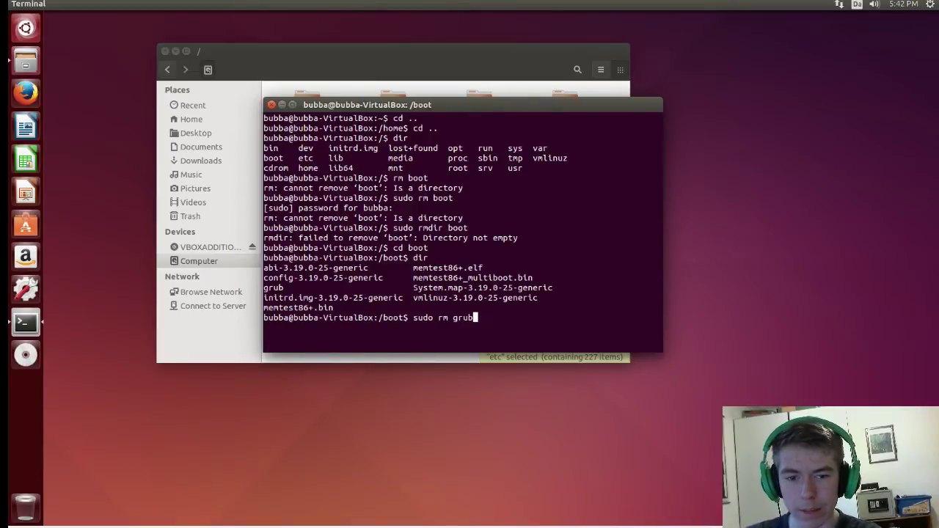
{"action": "key", "text": "Return"}
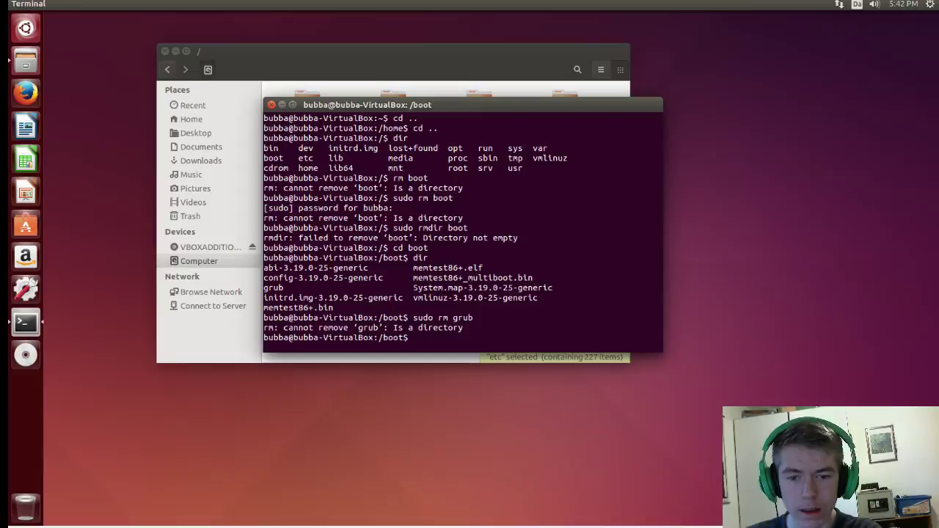
Step: Enter boot/grub, delete grub.cfg with sudo rm, and verify with dir
{"action": "type", "text": "cd "}
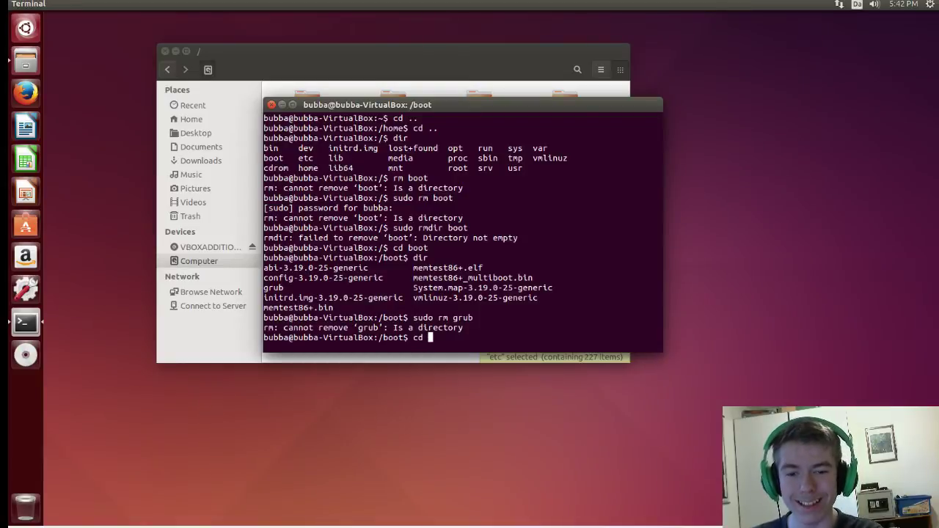
{"action": "type", "text": "gr"}
{"action": "type", "text": "ru"}
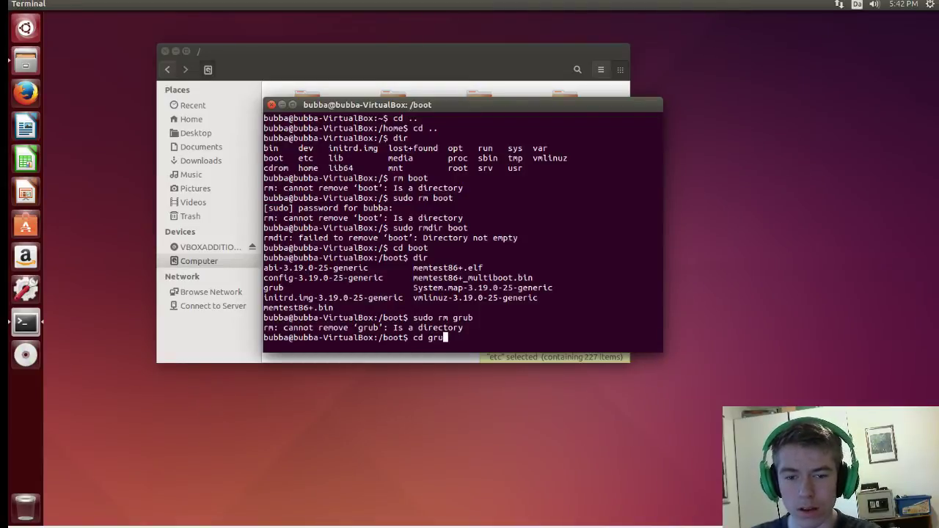
{"action": "type", "text": "v"}
{"action": "key", "text": "Return"}
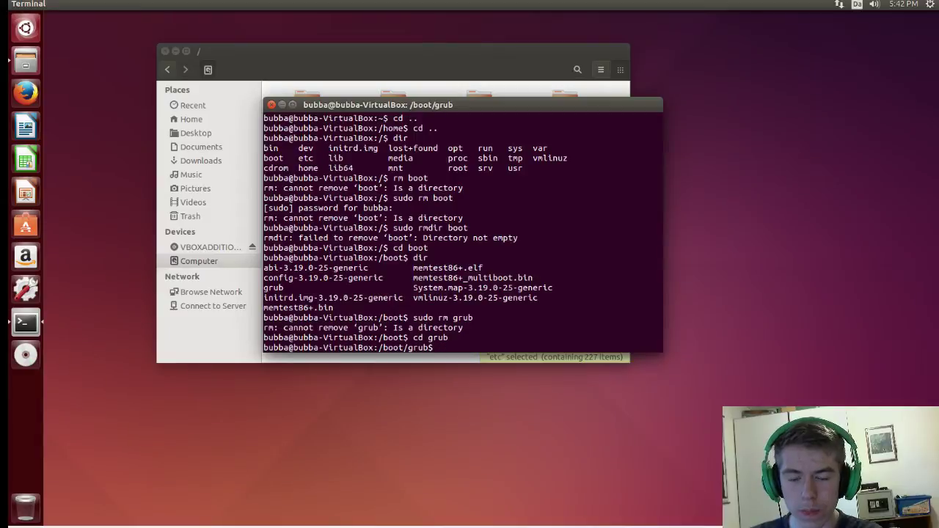
{"action": "type", "text": "di"}
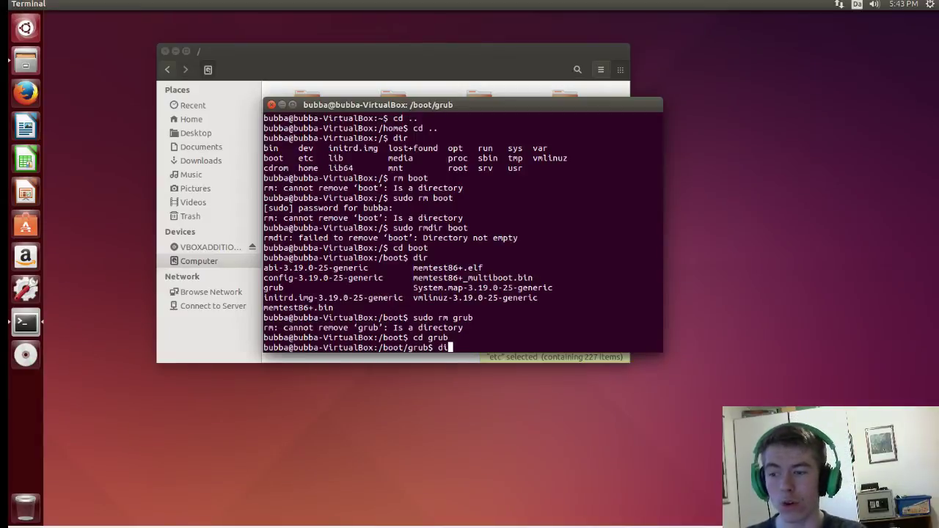
{"action": "type", "text": "r"}
{"action": "key", "text": "Return"}
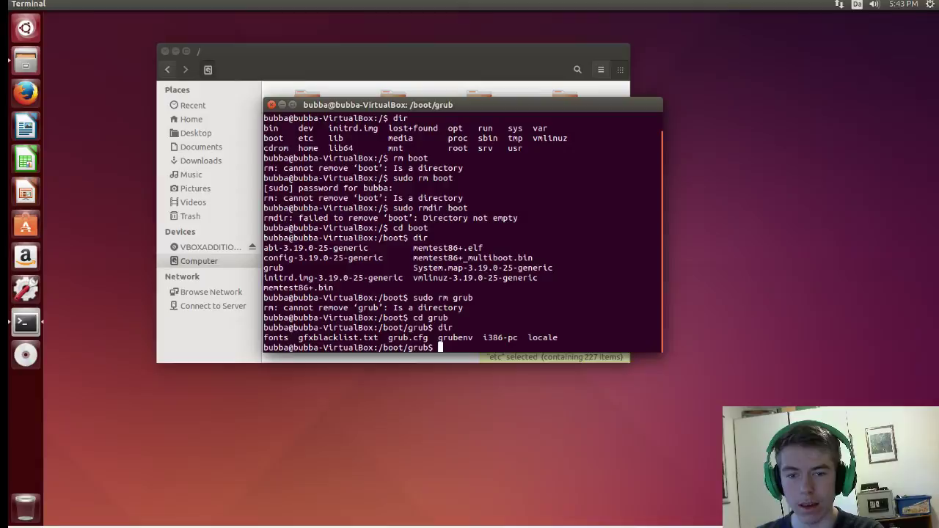
{"action": "type", "text": "r"}
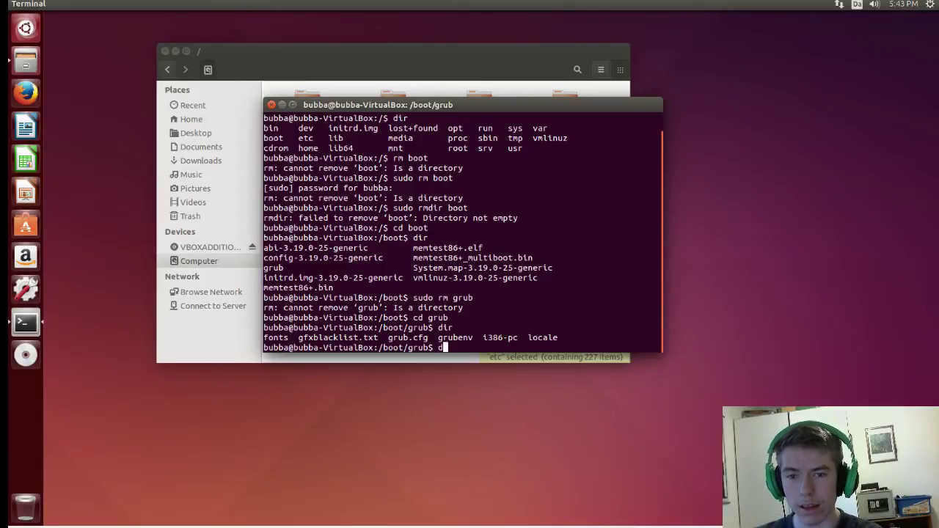
{"action": "key", "text": "BackSpace"}
{"action": "type", "text": "s"}
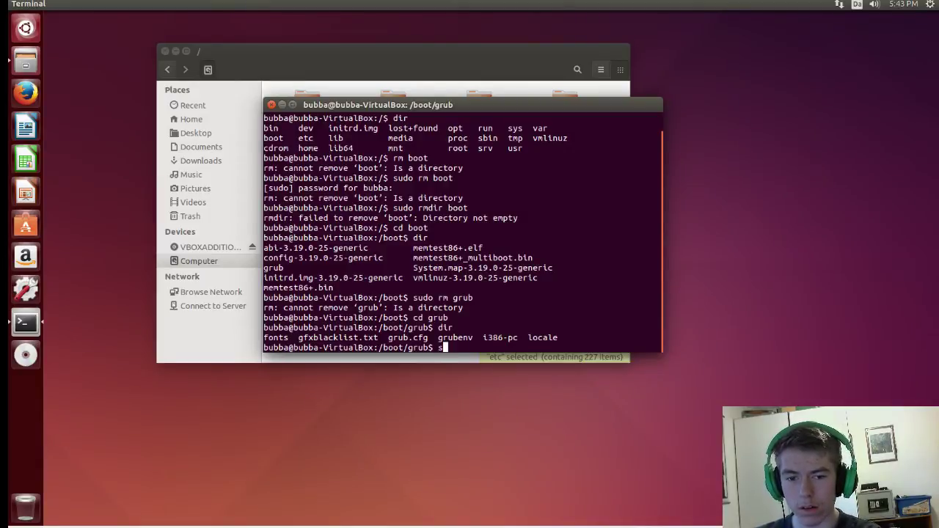
{"action": "type", "text": "udo rm "}
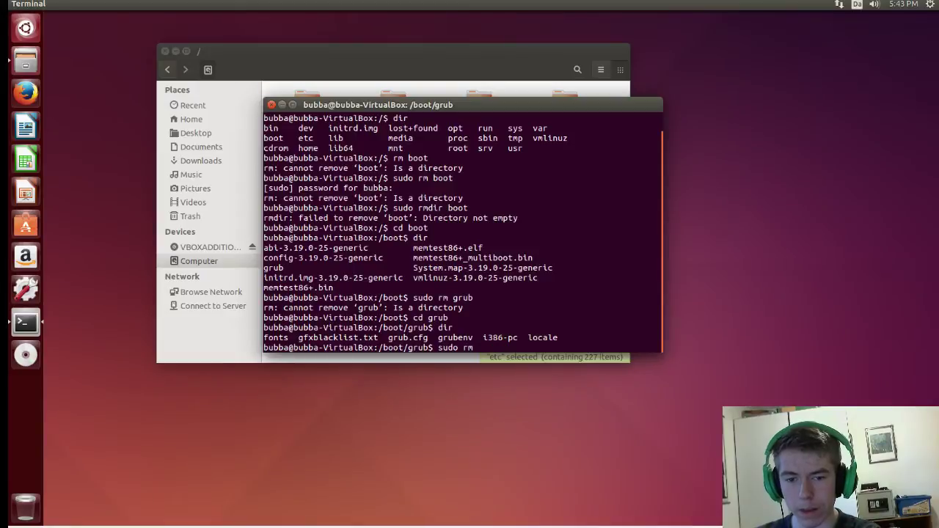
{"action": "type", "text": "grub.c"}
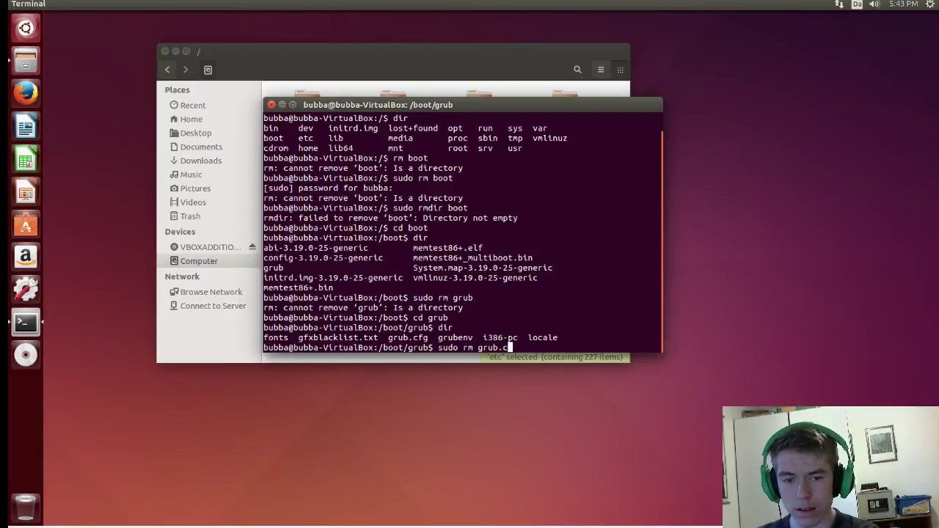
{"action": "type", "text": "fg"}
{"action": "key", "text": "Return"}
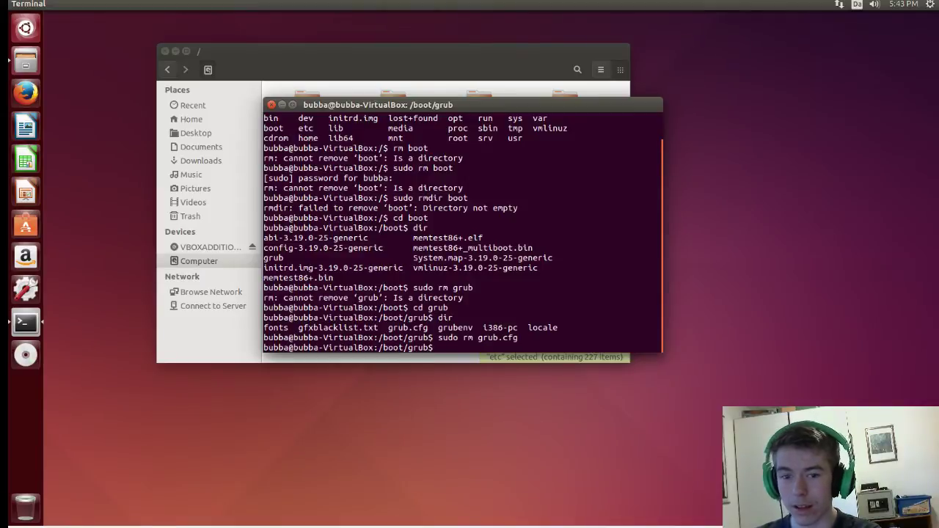
{"action": "type", "text": "dir"}
{"action": "key", "text": "Return"}
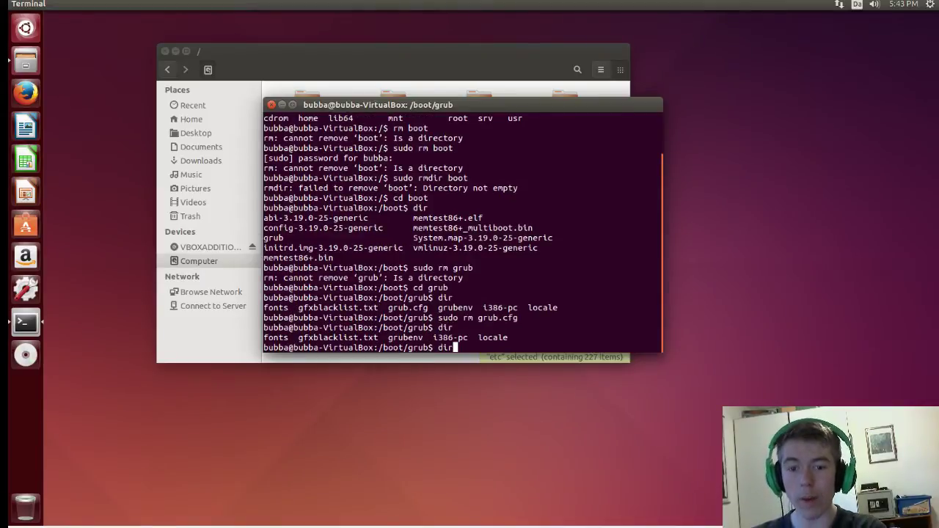
Step: Delete gfxblacklist.txt from the grub folder with sudo rm
{"action": "key", "text": "Up"}
{"action": "key", "text": "Up"}
{"action": "key", "text": "BackSpace"}
{"action": "key", "text": "BackSpace"}
{"action": "key", "text": "BackSpace"}
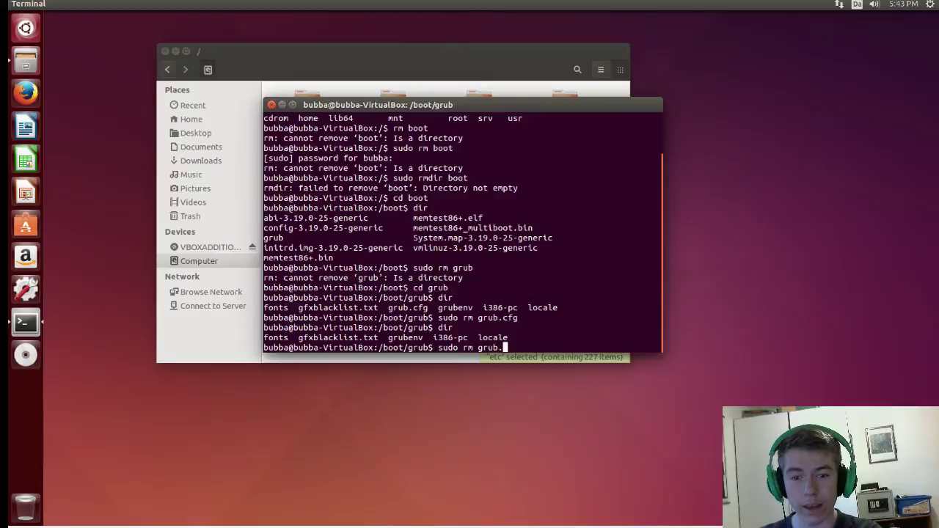
{"action": "key", "text": "BackSpace"}
{"action": "key", "text": "BackSpace"}
{"action": "key", "text": "BackSpace"}
{"action": "key", "text": "BackSpace"}
{"action": "key", "text": "BackSpace"}
{"action": "type", "text": "g"}
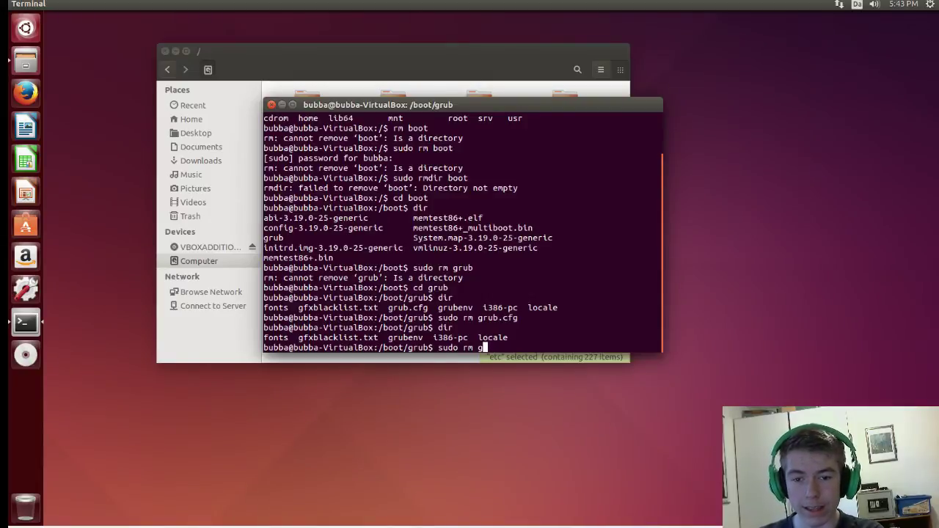
{"action": "type", "text": "fxbla"}
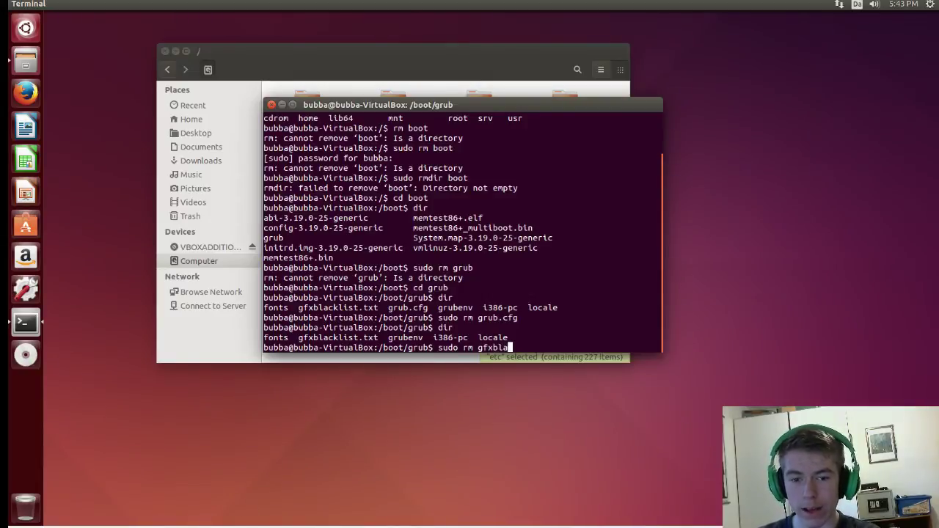
{"action": "type", "text": "cklist.txt"}
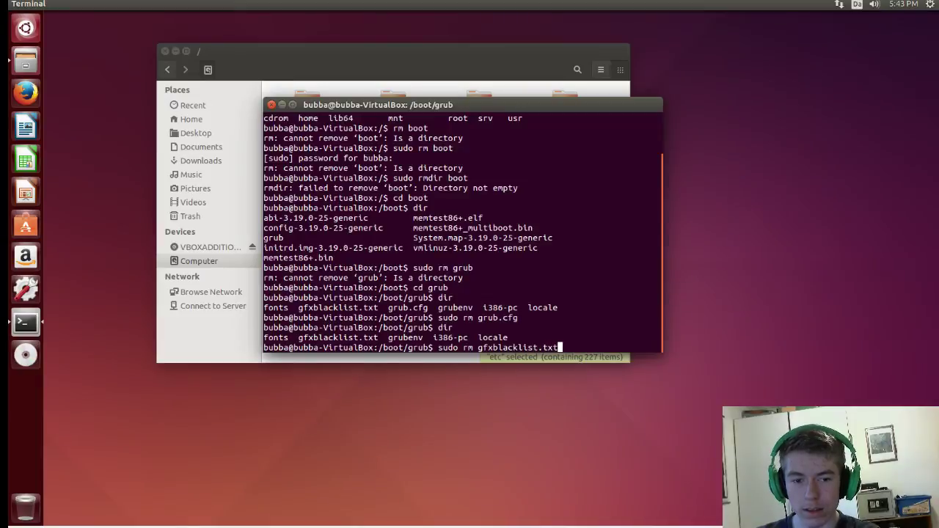
{"action": "key", "text": "Return"}
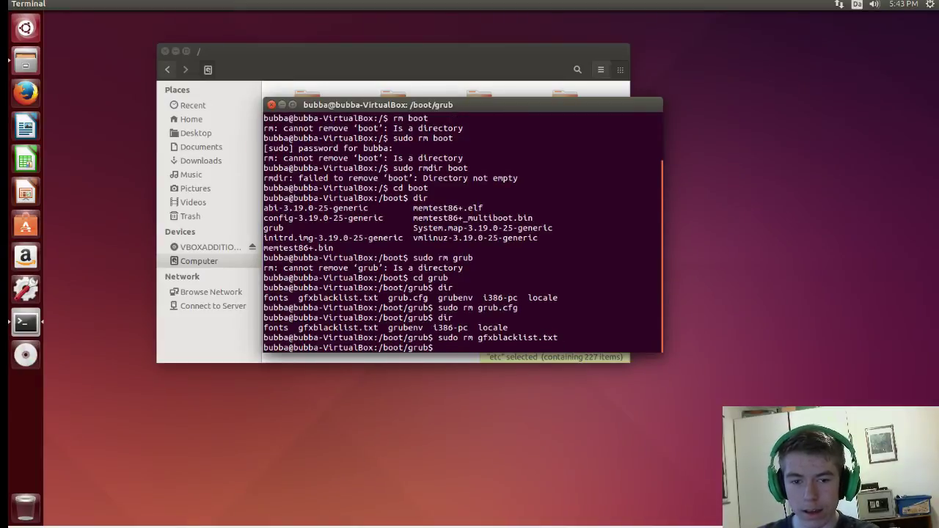
{"action": "type", "text": "cd "}
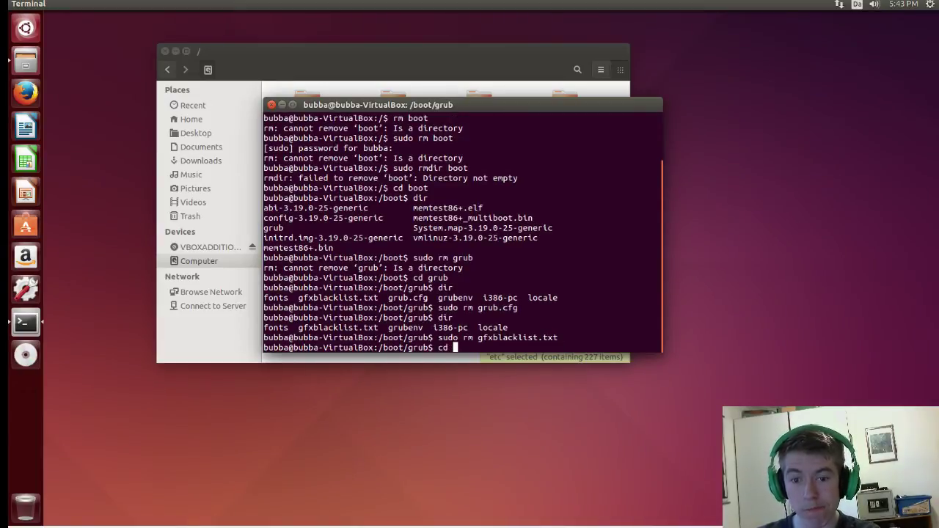
{"action": "type", "text": "fonts"}
Step: Enter the grub fonts folder, then go back home and list the home folder
{"action": "key", "text": "Return"}
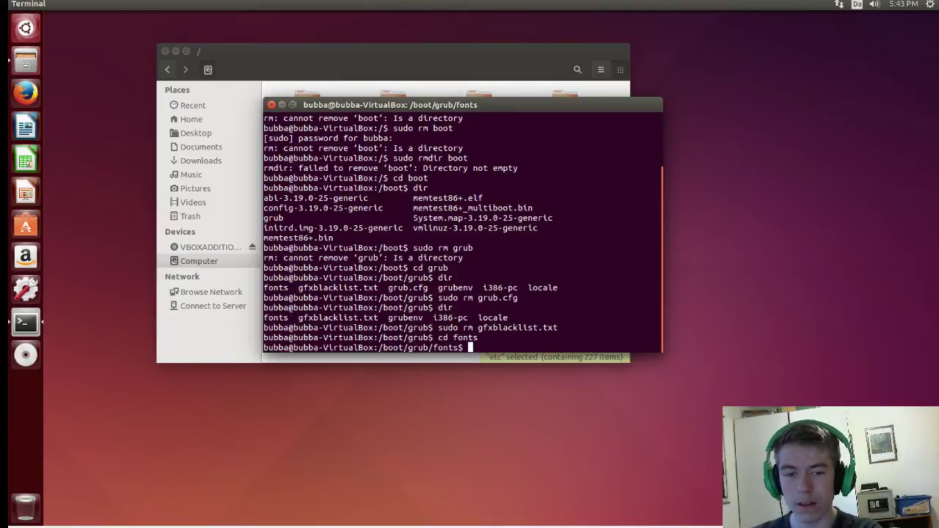
{"action": "type", "text": "cd"}
{"action": "key", "text": "Return"}
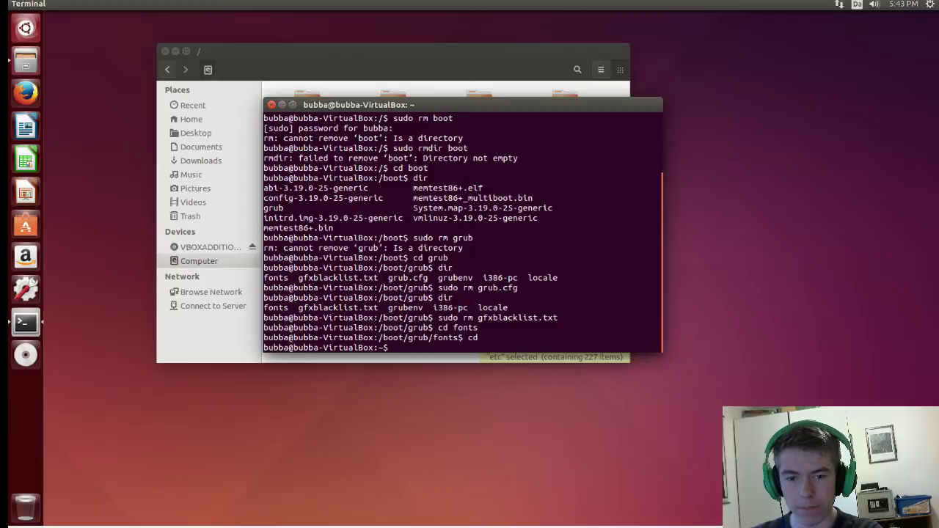
{"action": "type", "text": "dir"}
{"action": "key", "text": "Return"}
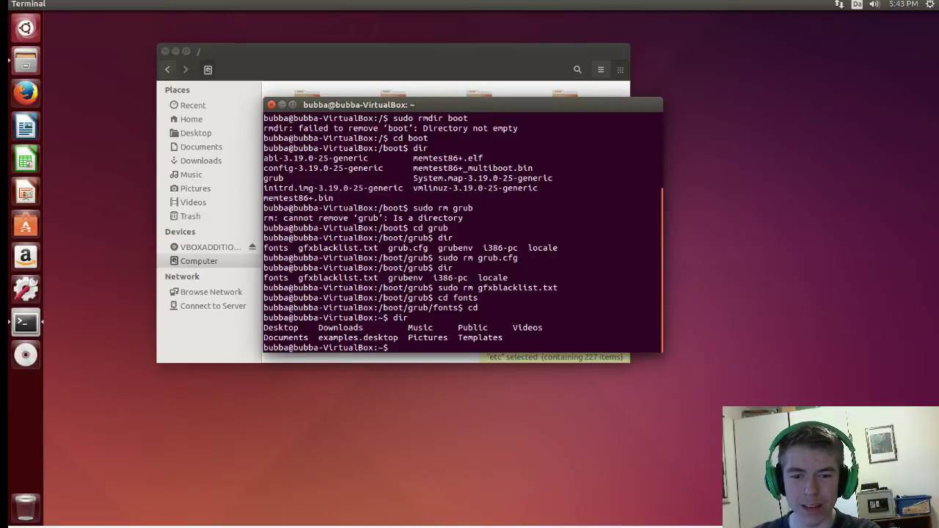
Step: Change to /boot/grub/fonts and list its files
{"action": "type", "text": "c"}
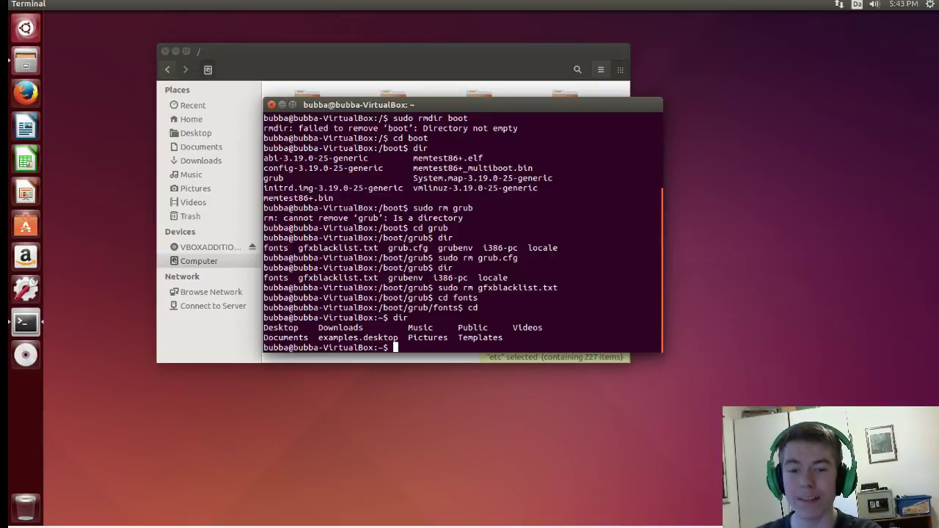
{"action": "type", "text": "d"}
{"action": "key", "text": "Up"}
{"action": "key", "text": "Up"}
{"action": "key", "text": "Up"}
{"action": "key", "text": "Down"}
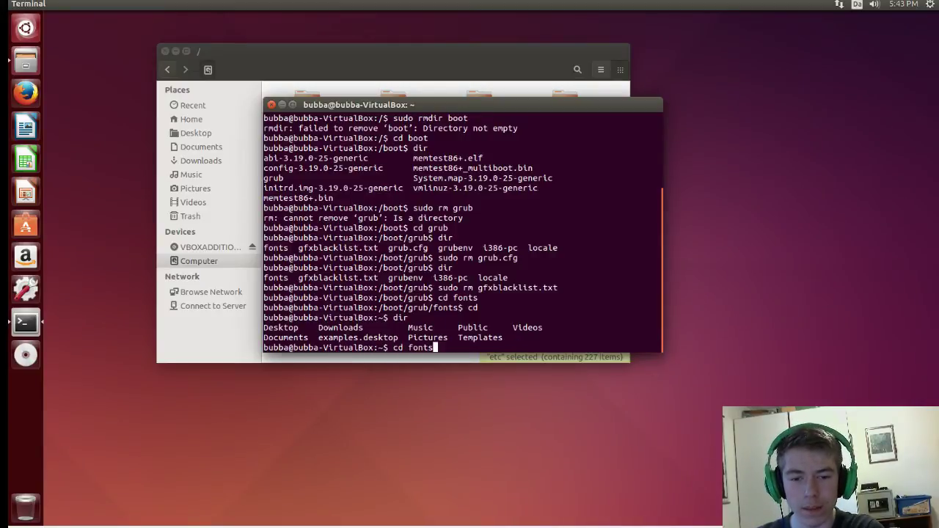
{"action": "key", "text": "BackSpace"}
{"action": "key", "text": "BackSpace"}
{"action": "key", "text": "BackSpace"}
{"action": "key", "text": "BackSpace"}
{"action": "key", "text": "BackSpace"}
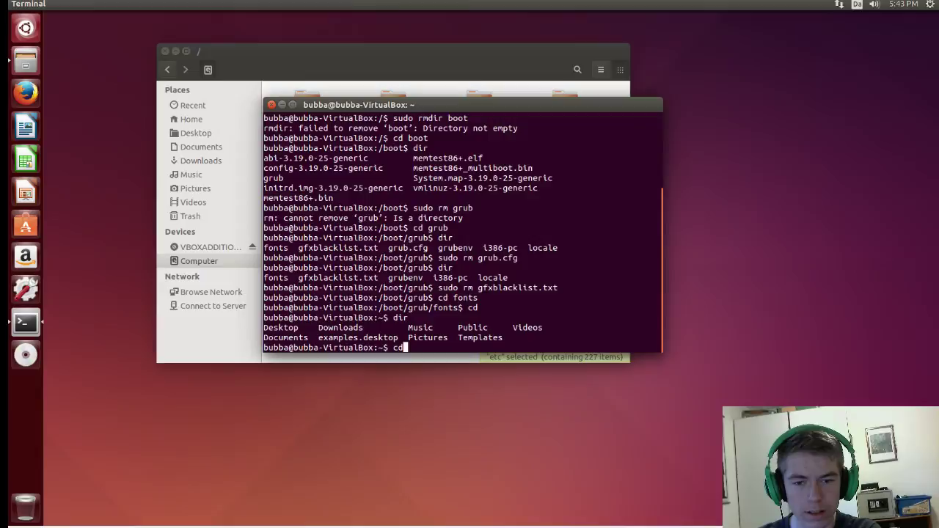
{"action": "type", "text": " /"}
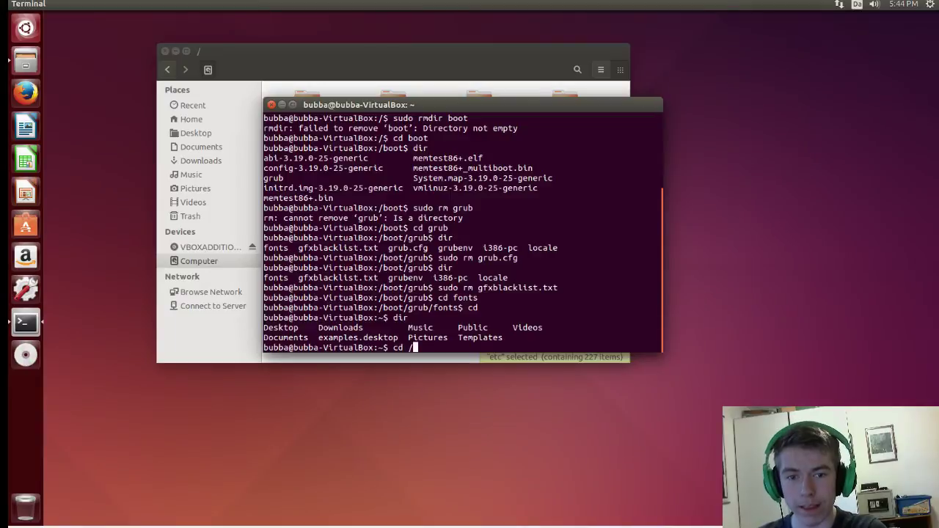
{"action": "type", "text": "b"}
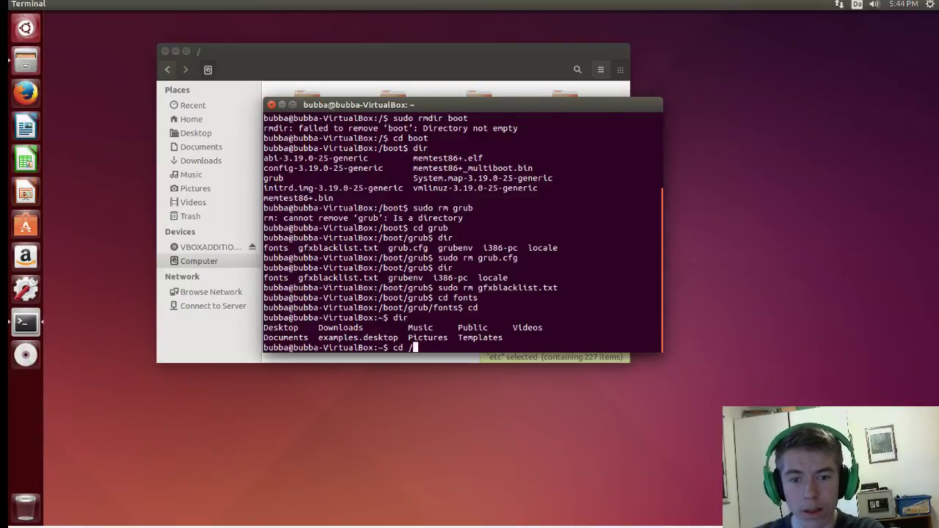
{"action": "type", "text": "oot/gr"}
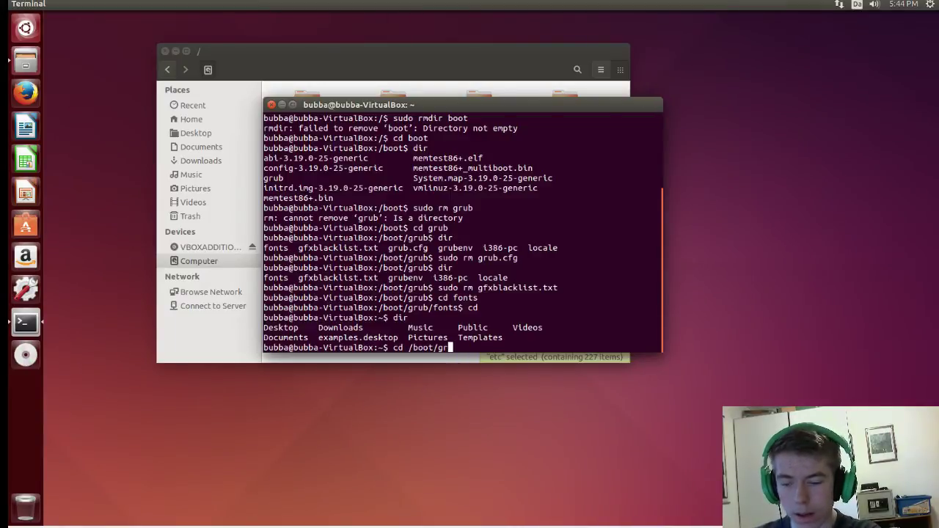
{"action": "type", "text": "ub/"}
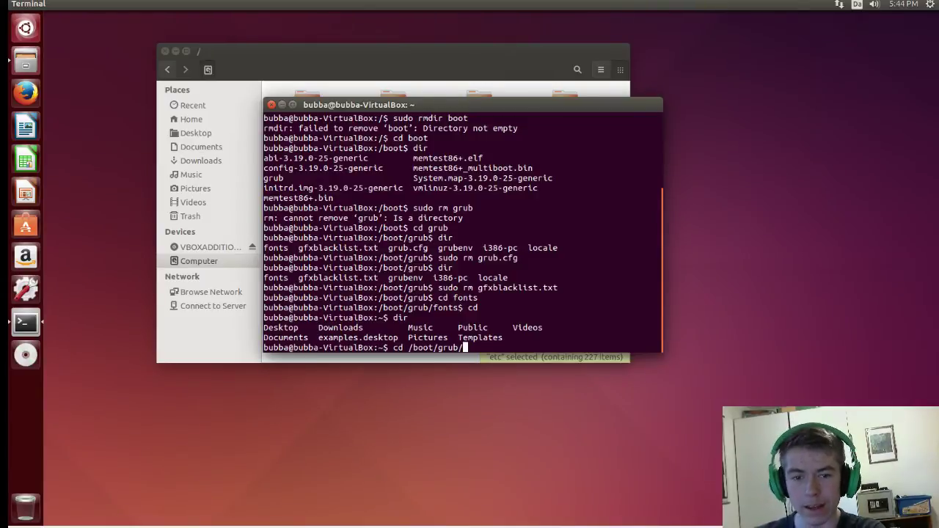
{"action": "type", "text": "fonts"}
{"action": "key", "text": "Return"}
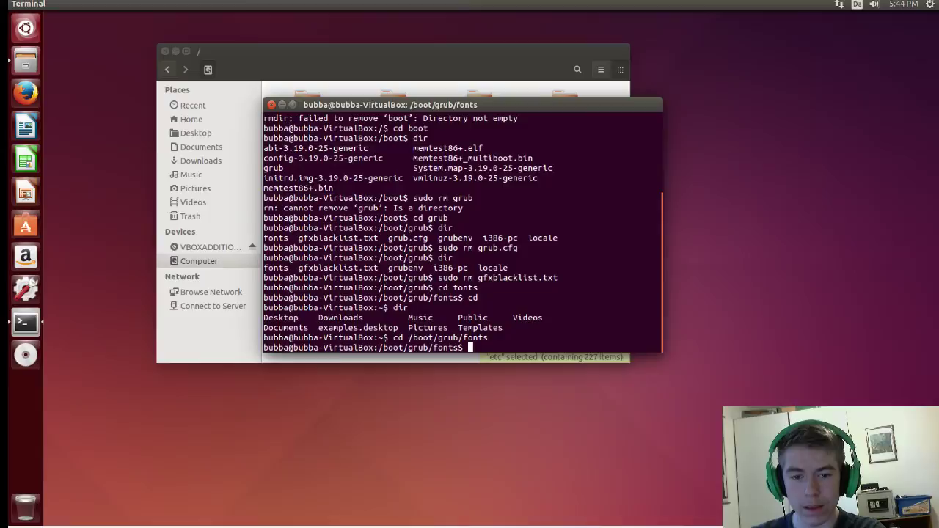
{"action": "type", "text": "dir"}
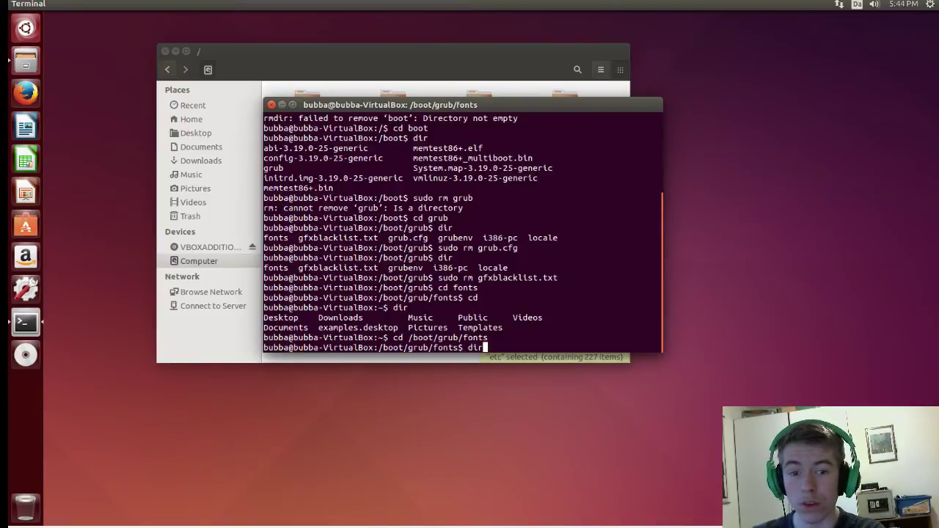
{"action": "key", "text": "Return"}
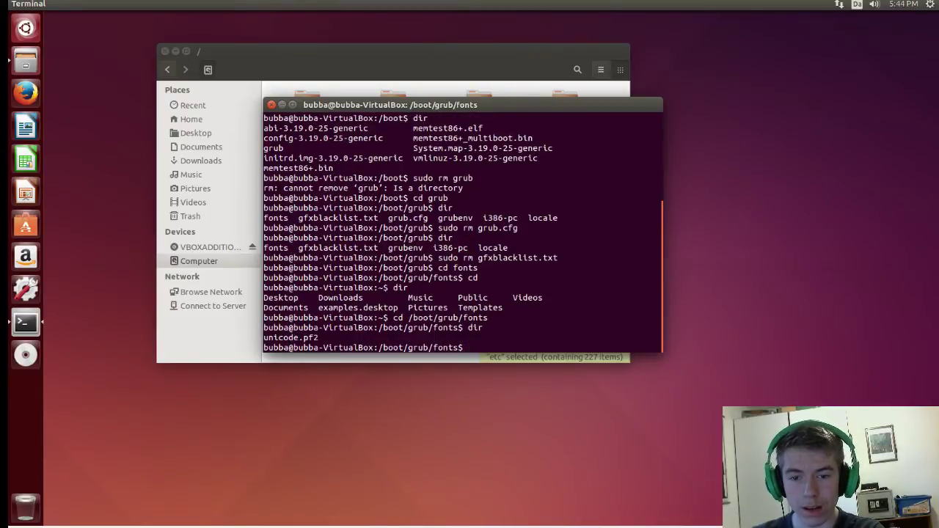
Step: Delete unicode.pf2 with sudo rm and confirm the fonts folder is empty
{"action": "type", "text": "s"}
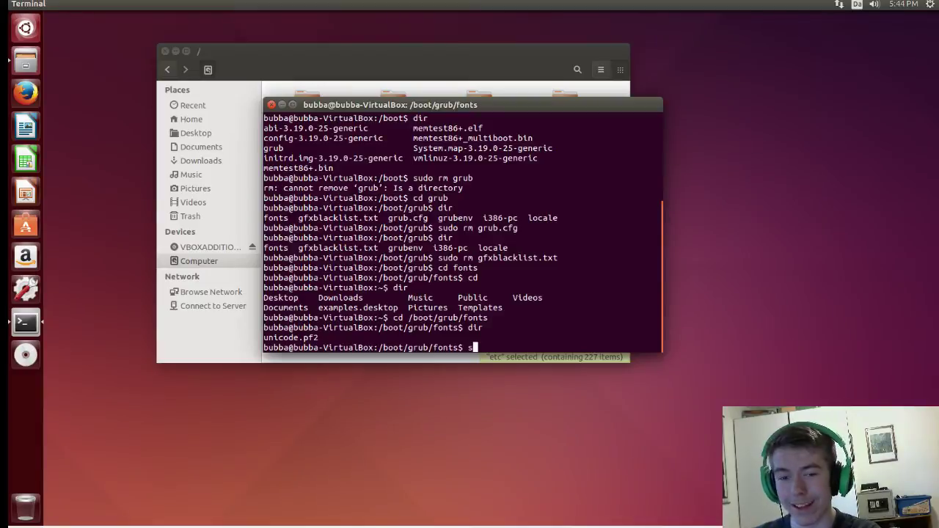
{"action": "type", "text": "udo rm"}
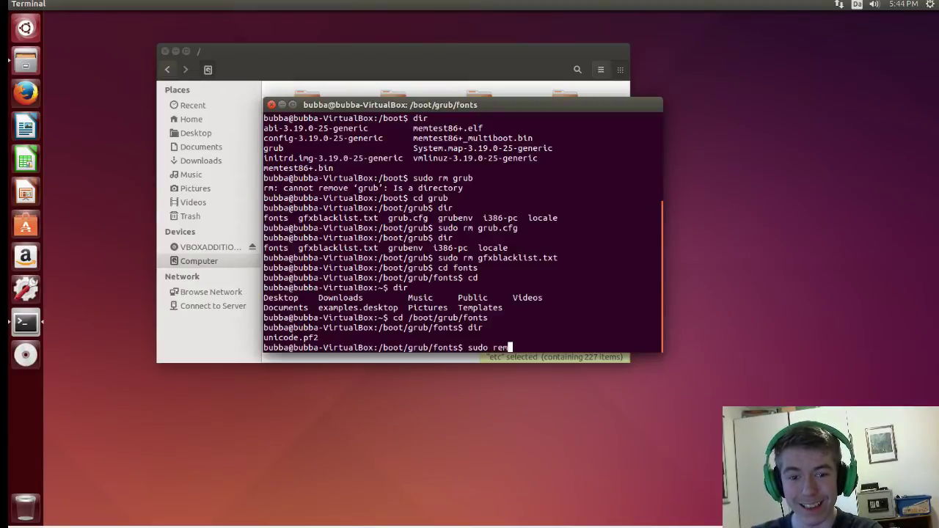
{"action": "type", "text": " un"}
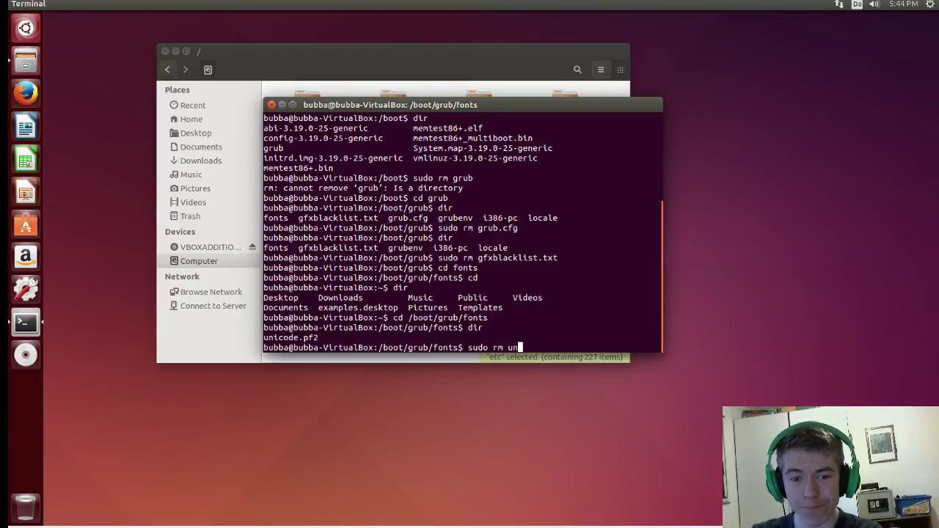
{"action": "type", "text": "icode.pf"}
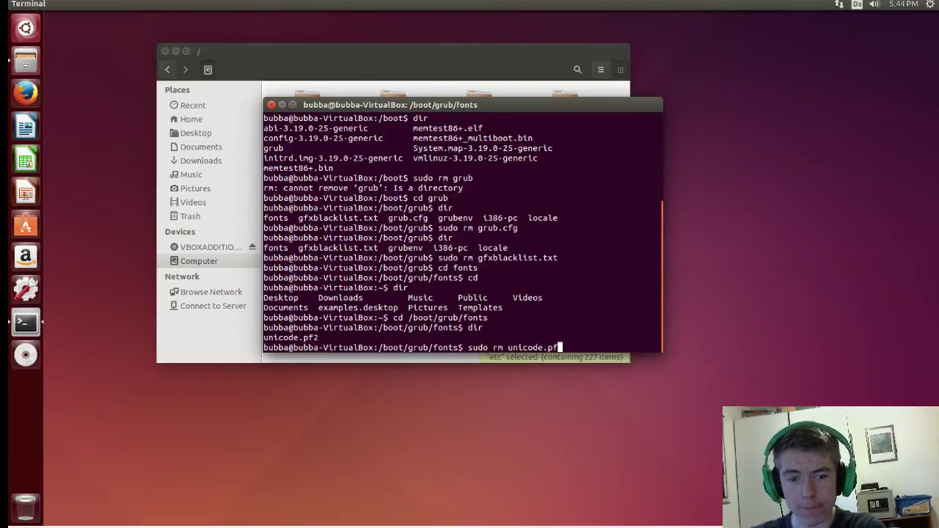
{"action": "type", "text": "2"}
{"action": "key", "text": "Return"}
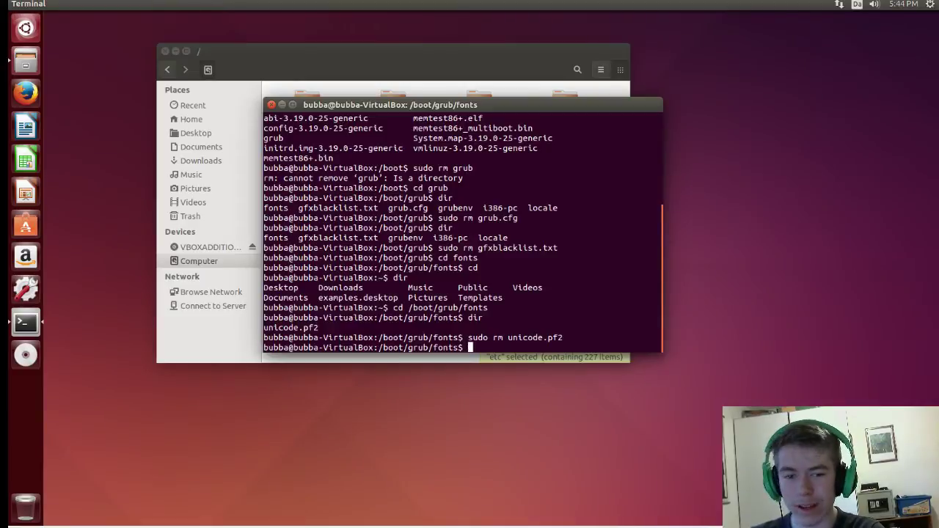
{"action": "type", "text": "dir"}
{"action": "key", "text": "Return"}
Step: Go up two levels to /boot and list its contents
{"action": "type", "text": "cd .."}
{"action": "key", "text": "Return"}
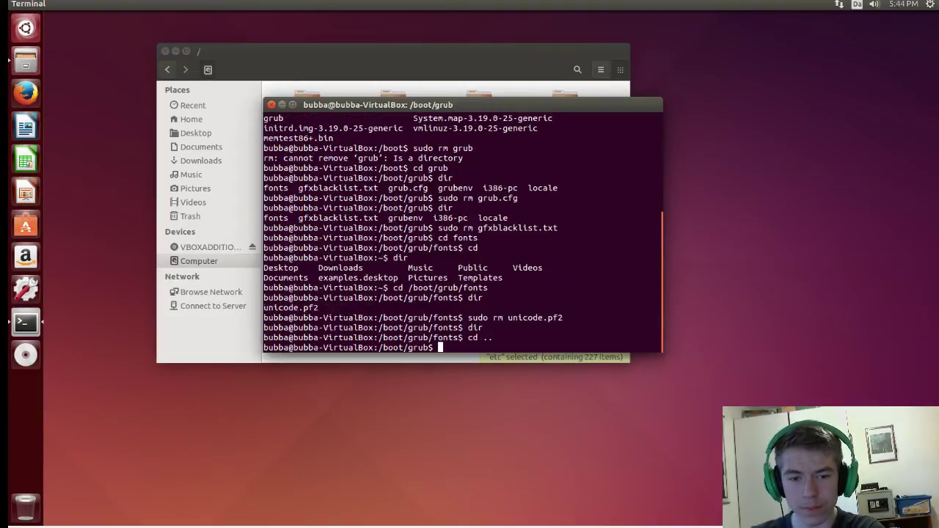
{"action": "type", "text": "cd .."}
{"action": "key", "text": "Return"}
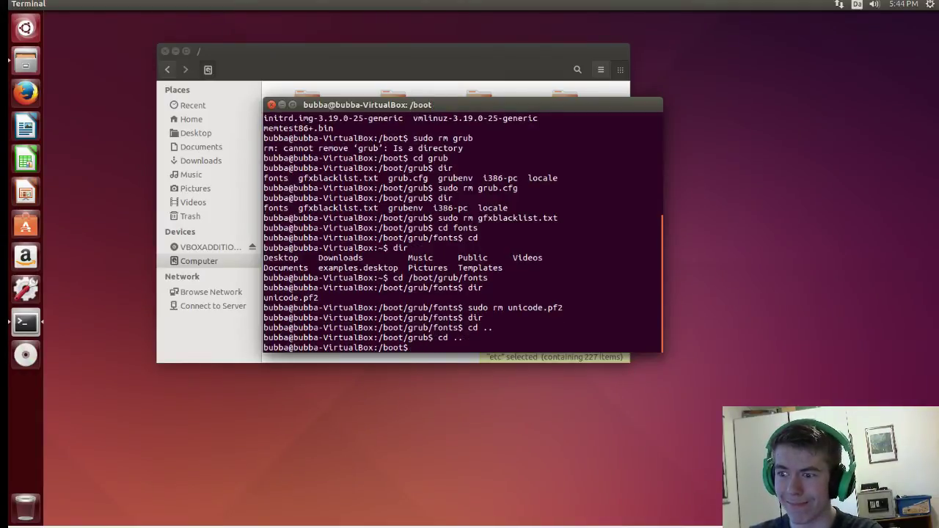
{"action": "type", "text": "dir"}
{"action": "key", "text": "Return"}
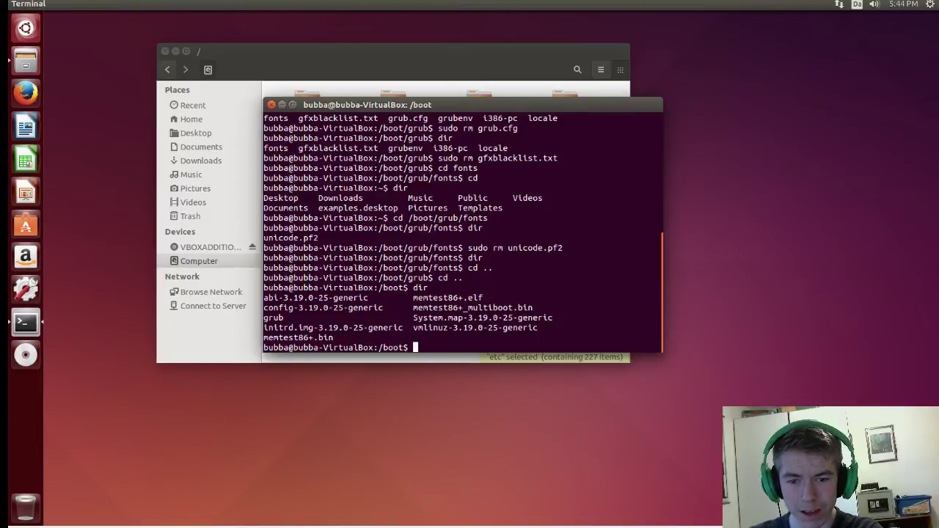
Step: Delete all /boot files with sudo rm *.*, confirm only grub remains, and return to /
{"action": "type", "text": "su"}
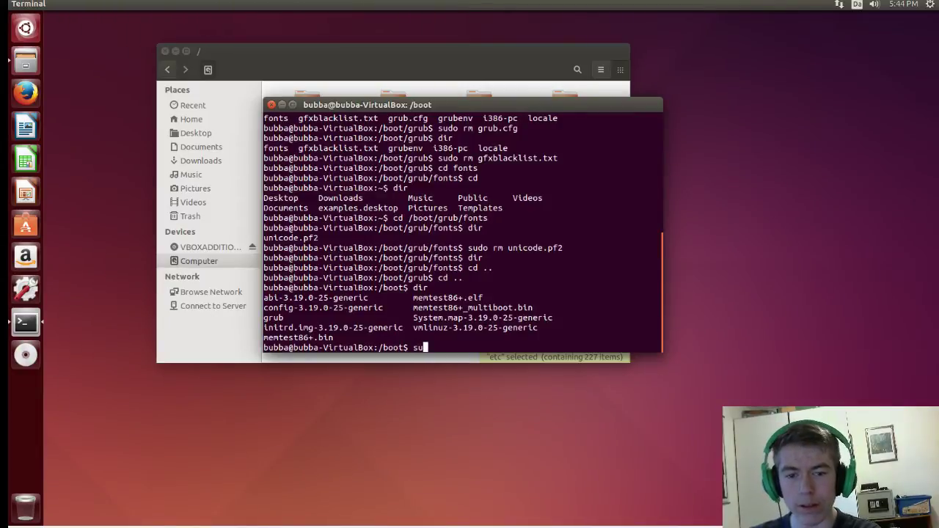
{"action": "type", "text": "do rm "}
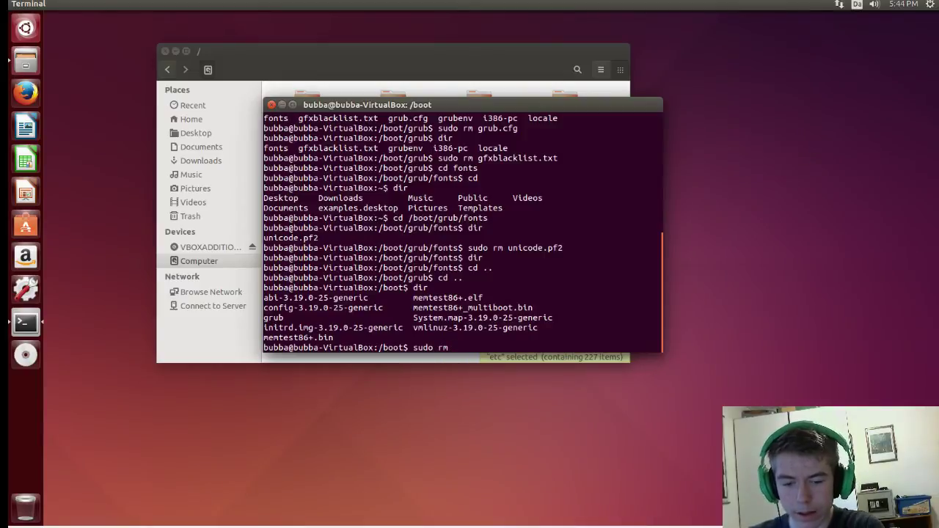
{"action": "type", "text": "*.*"}
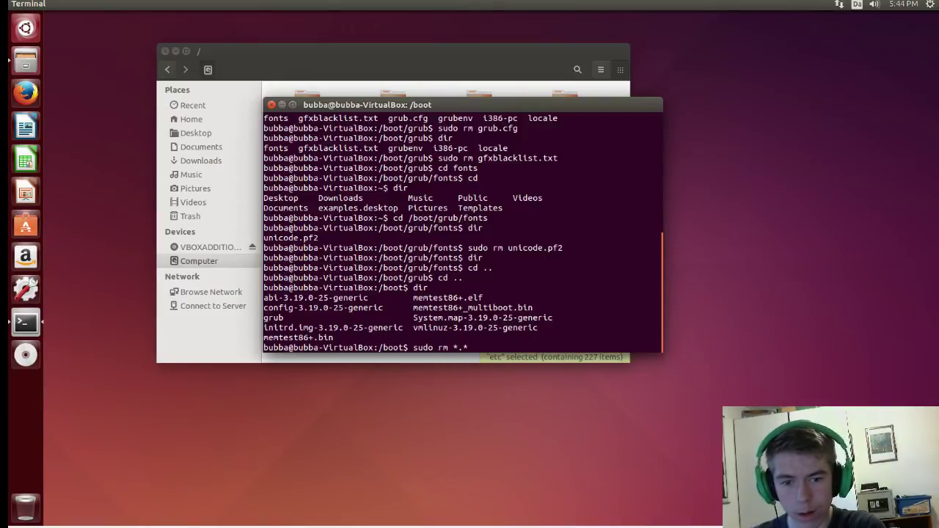
{"action": "key", "text": "Return"}
{"action": "key", "text": "Up"}
{"action": "key", "text": "BackSpace"}
{"action": "key", "text": "BackSpace"}
{"action": "key", "text": "BackSpace"}
{"action": "key", "text": "BackSpace"}
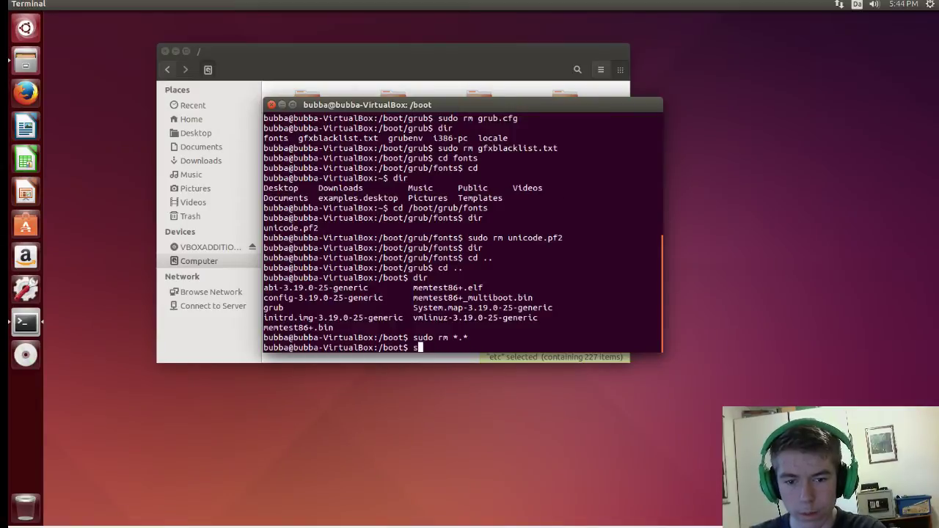
{"action": "type", "text": "dir"}
{"action": "key", "text": "Return"}
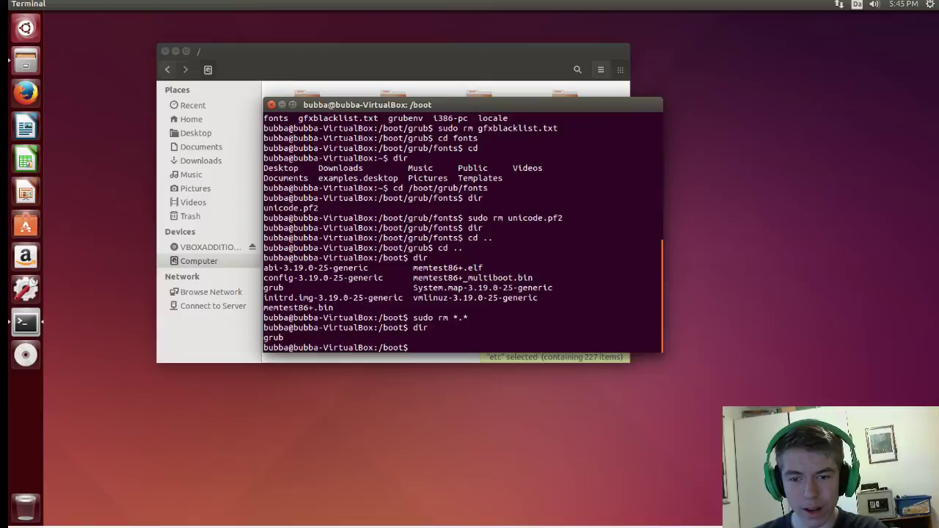
{"action": "type", "text": "dir"}
{"action": "key", "text": "Return"}
{"action": "type", "text": "dir"}
{"action": "key", "text": "Return"}
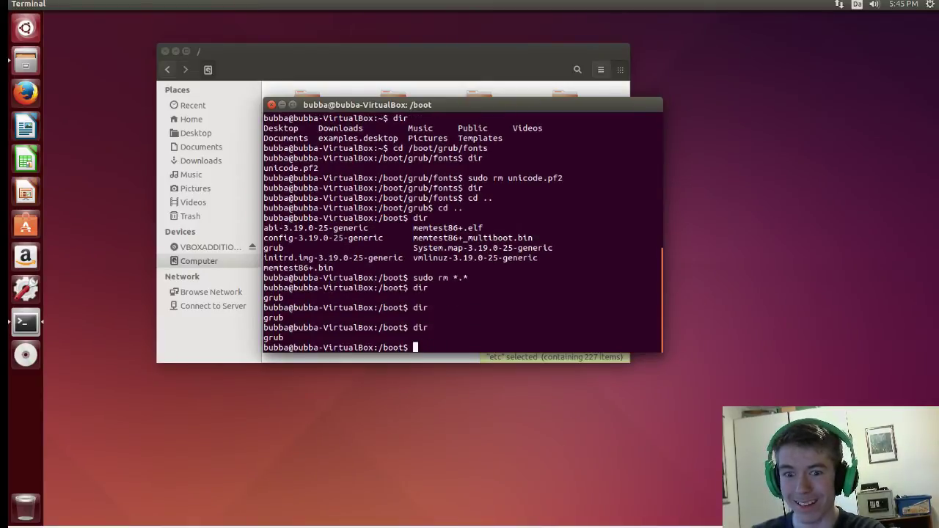
{"action": "type", "text": "cd .."}
{"action": "key", "text": "Return"}
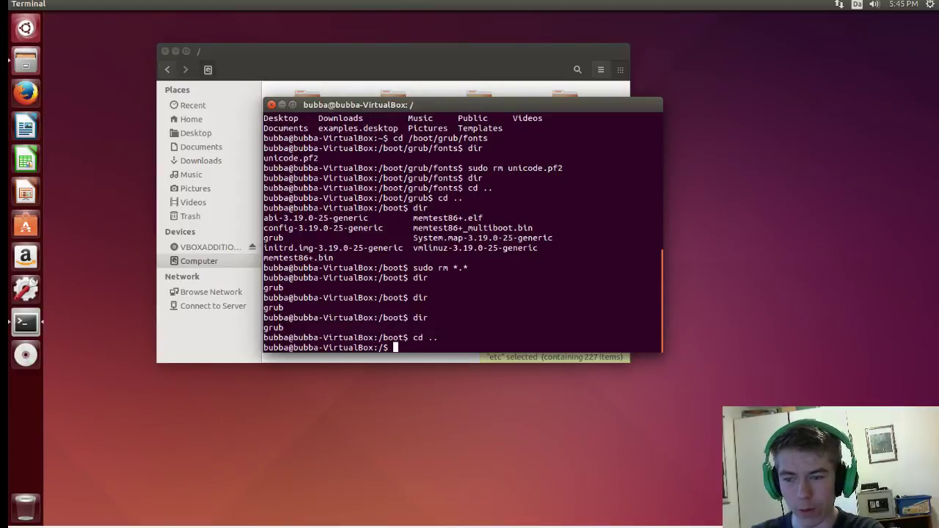
Step: List the root folder and the contents of bin
{"action": "type", "text": "dir"}
{"action": "key", "text": "Return"}
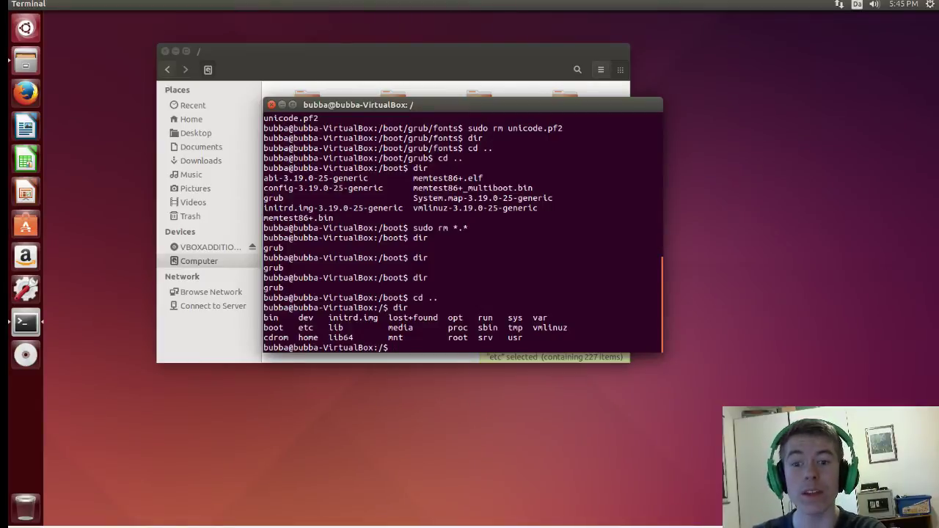
{"action": "type", "text": "dir "}
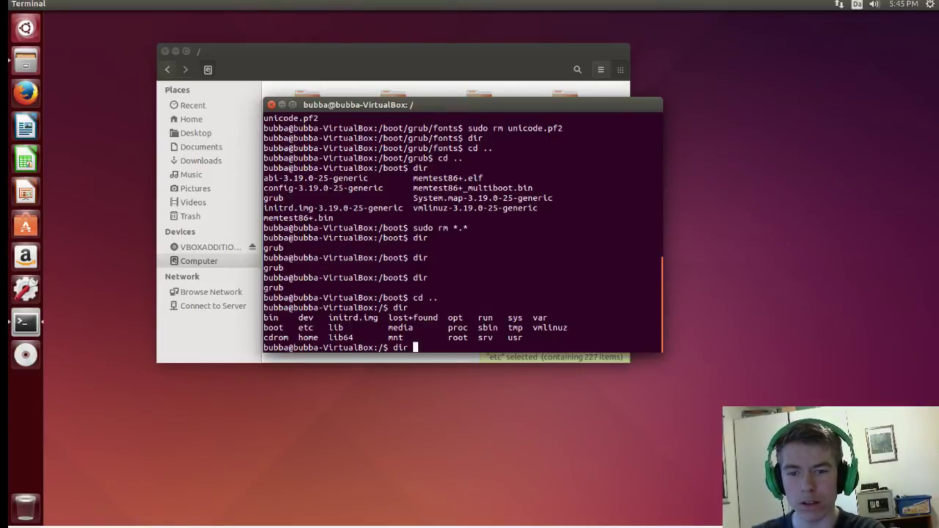
{"action": "type", "text": "bin"}
{"action": "key", "text": "Return"}
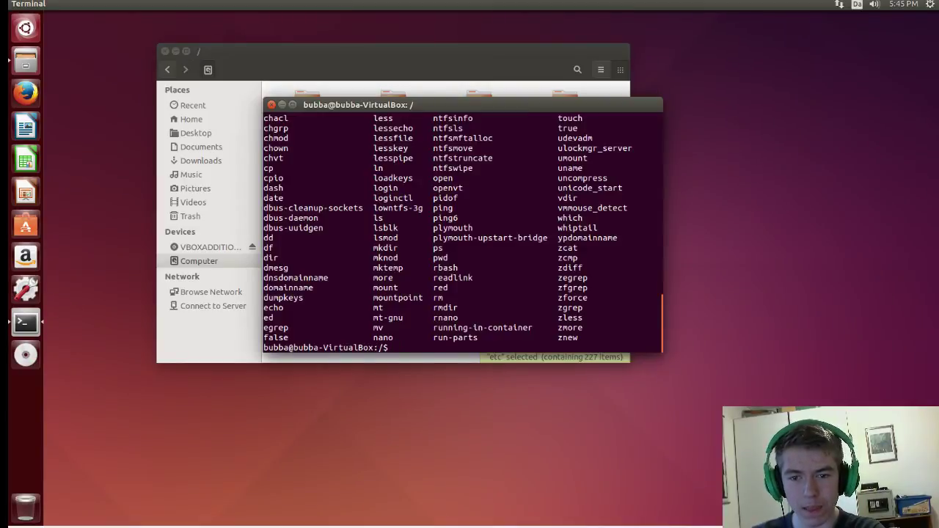
Step: Run sudo rm '*.* in the root folder and check the result with dir
{"action": "type", "text": "rm"}
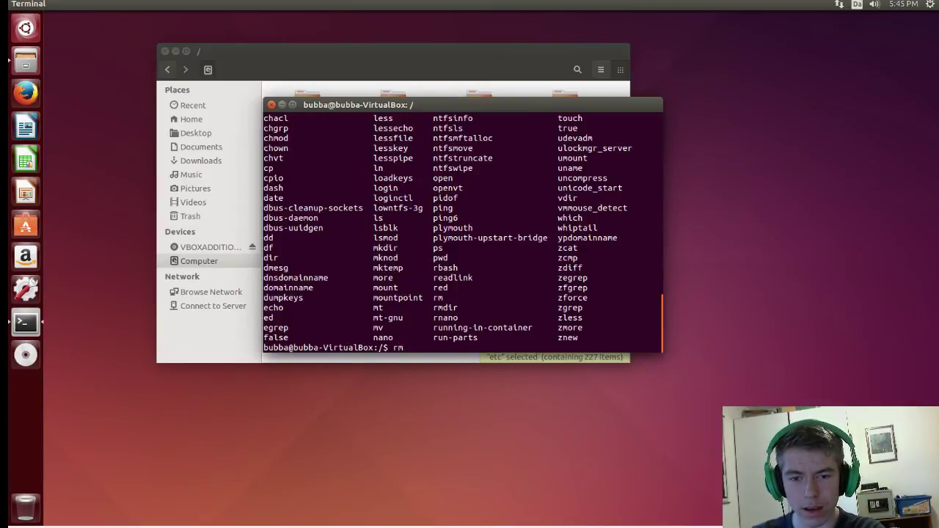
{"action": "key", "text": "BackSpace"}
{"action": "key", "text": "BackSpace"}
{"action": "type", "text": "sudo r"}
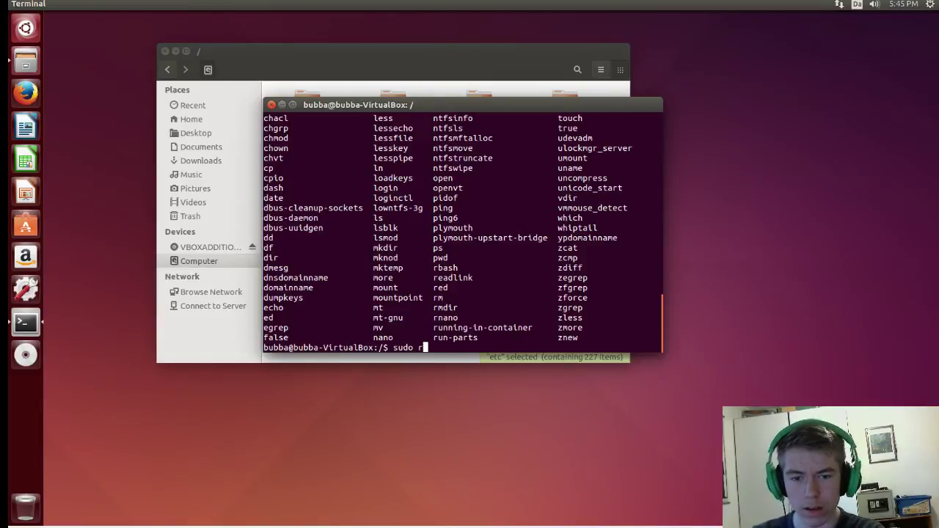
{"action": "type", "text": "m "}
{"action": "type", "text": "'"}
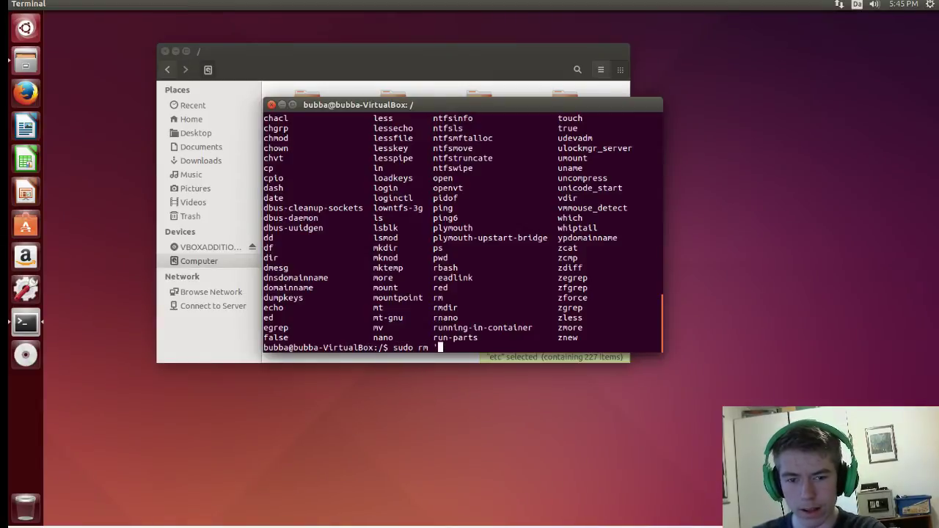
{"action": "type", "text": "*.*"}
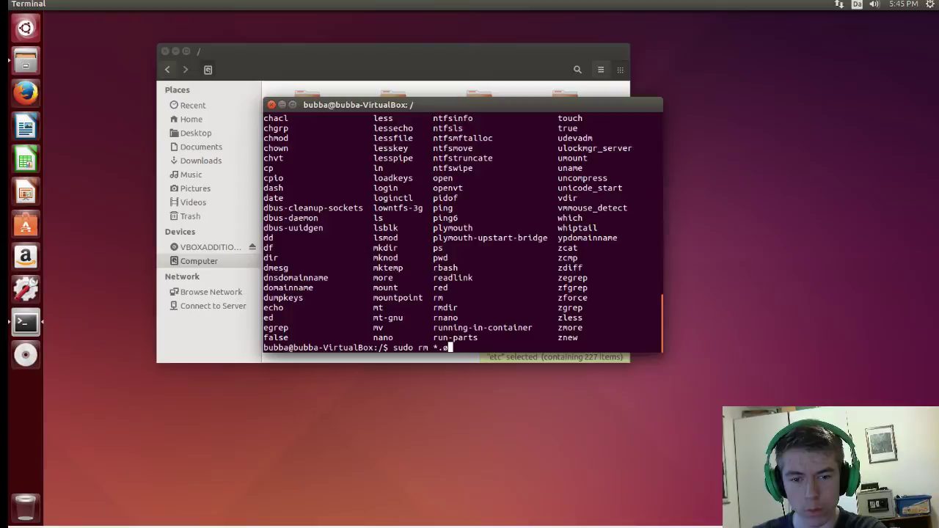
{"action": "key", "text": "Return"}
{"action": "type", "text": "d"}
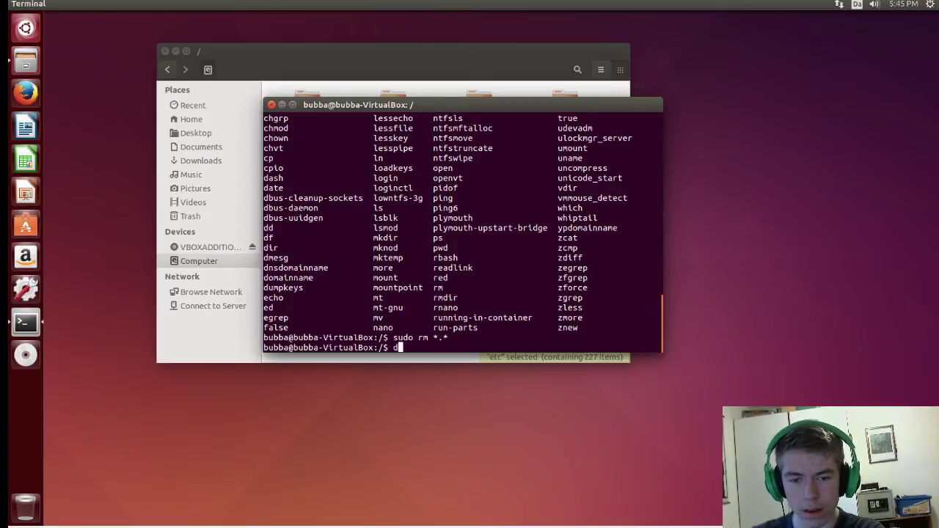
{"action": "type", "text": "ir"}
{"action": "key", "text": "Return"}
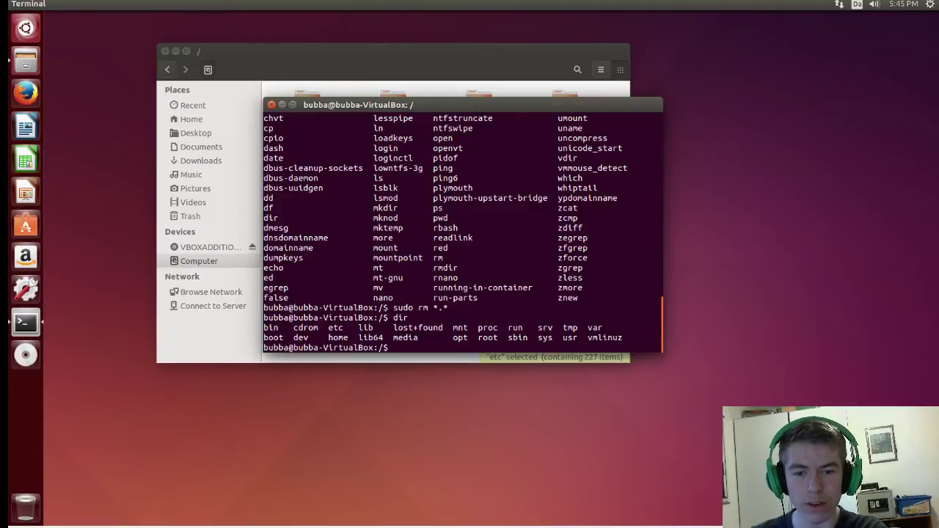
Step: Enter /bin, list its files, and scroll through the listing
{"action": "type", "text": "c"}
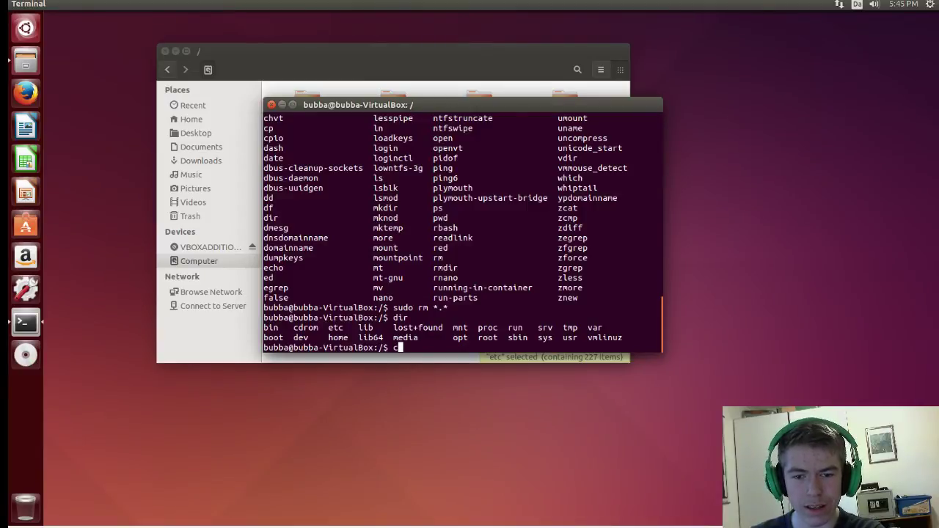
{"action": "type", "text": "d bin"}
{"action": "key", "text": "Return"}
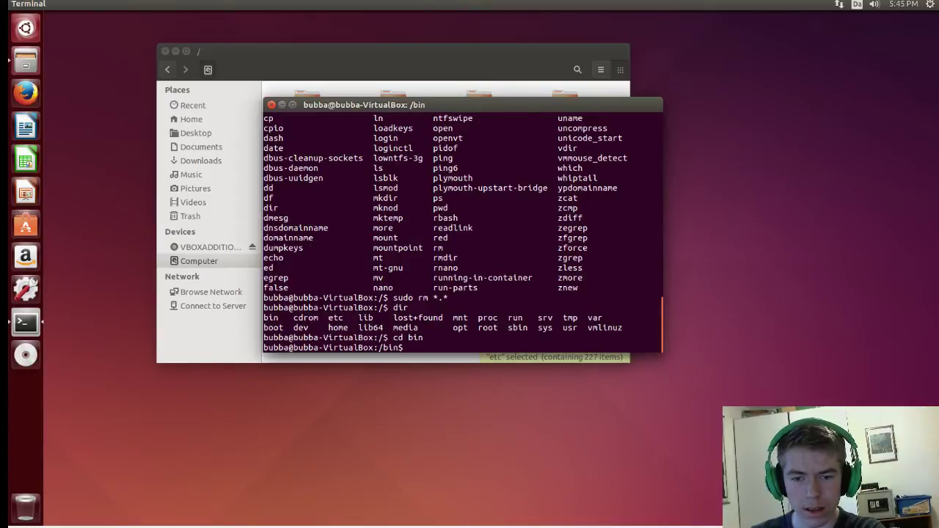
{"action": "type", "text": "dir"}
{"action": "key", "text": "Return"}
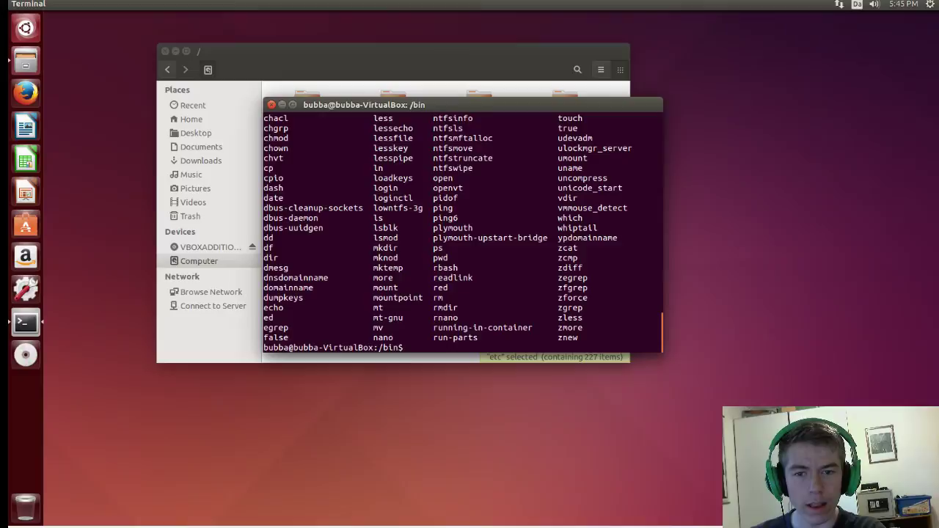
{"action": "scroll", "coordinate": [462, 233], "scroll_direction": "up", "scroll_amount": 1}
{"action": "scroll", "coordinate": [462, 233], "scroll_direction": "up", "scroll_amount": 6}
{"action": "scroll", "coordinate": [463, 233], "scroll_direction": "up", "scroll_amount": 1}
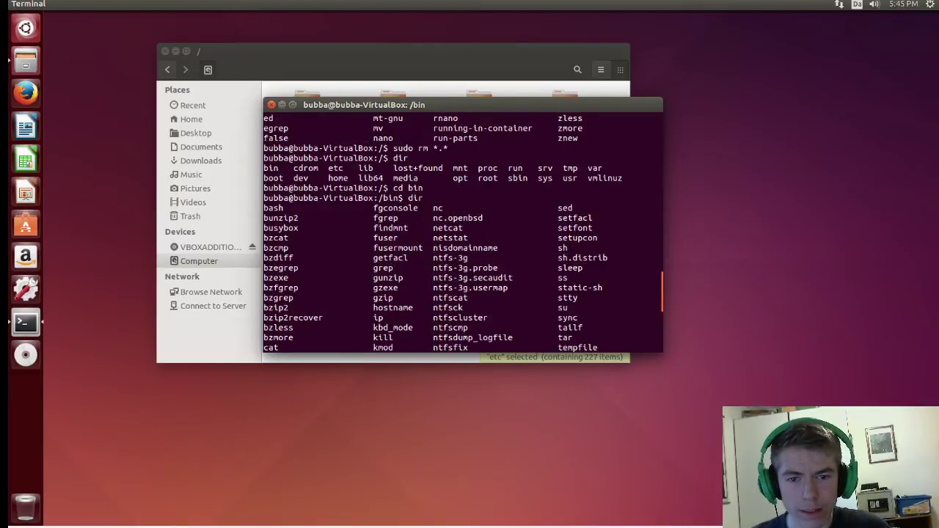
{"action": "scroll", "coordinate": [462, 233], "scroll_direction": "down", "scroll_amount": 1}
{"action": "left_click_drag", "start_coordinate": [467, 188], "coordinate": [502, 188]}
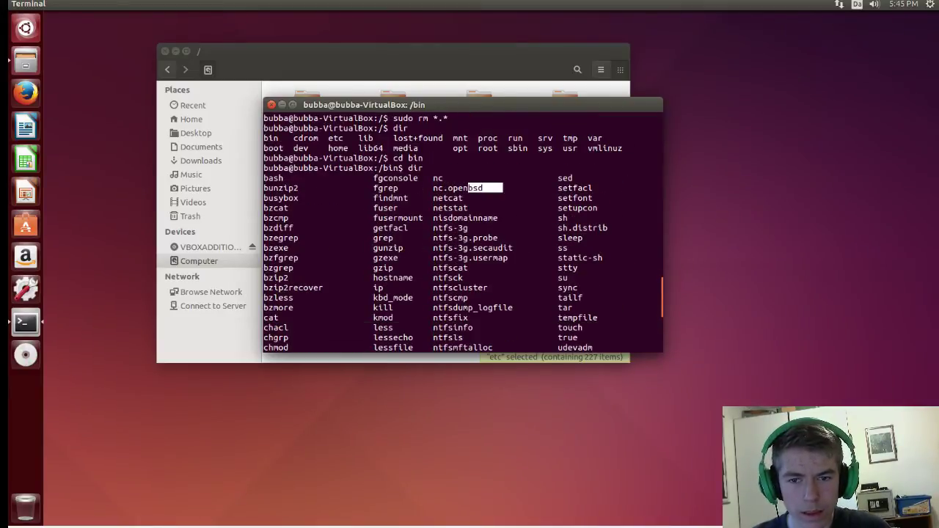
{"action": "left_click", "coordinate": [502, 188]}
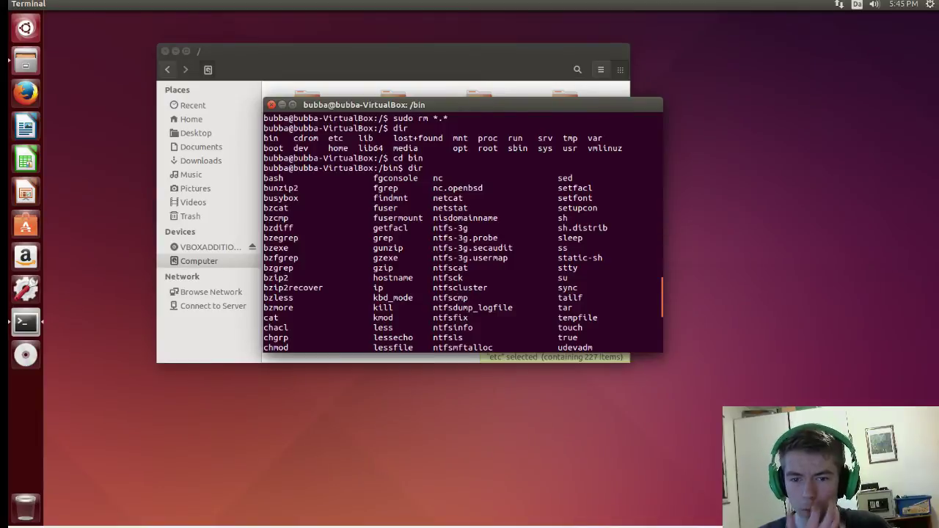
{"action": "scroll", "coordinate": [462, 233], "scroll_direction": "down", "scroll_amount": 3}
{"action": "scroll", "coordinate": [463, 234], "scroll_direction": "down", "scroll_amount": 2}
{"action": "scroll", "coordinate": [462, 233], "scroll_direction": "down", "scroll_amount": 2}
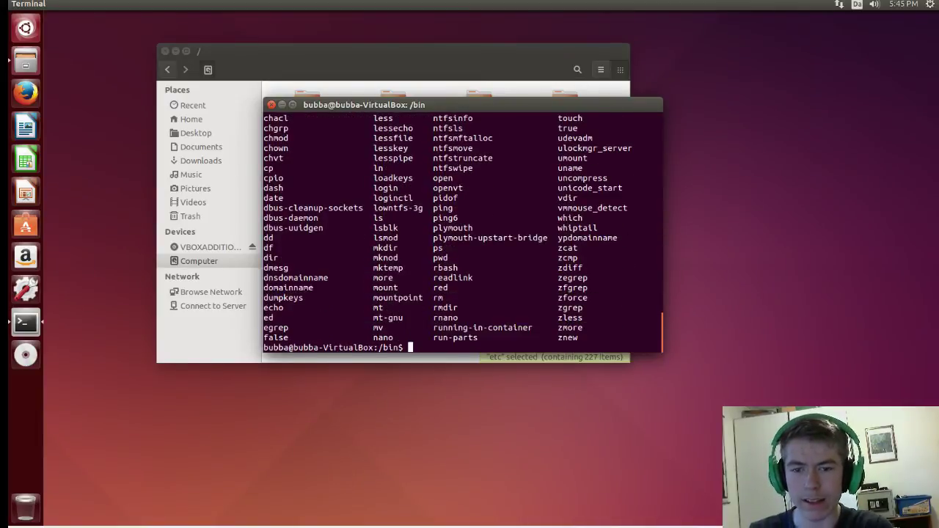
Step: Return to /, then enter lib64 and list its single file, ld-linux-x86-64.so.2
{"action": "type", "text": "cd .."}
{"action": "key", "text": "Return"}
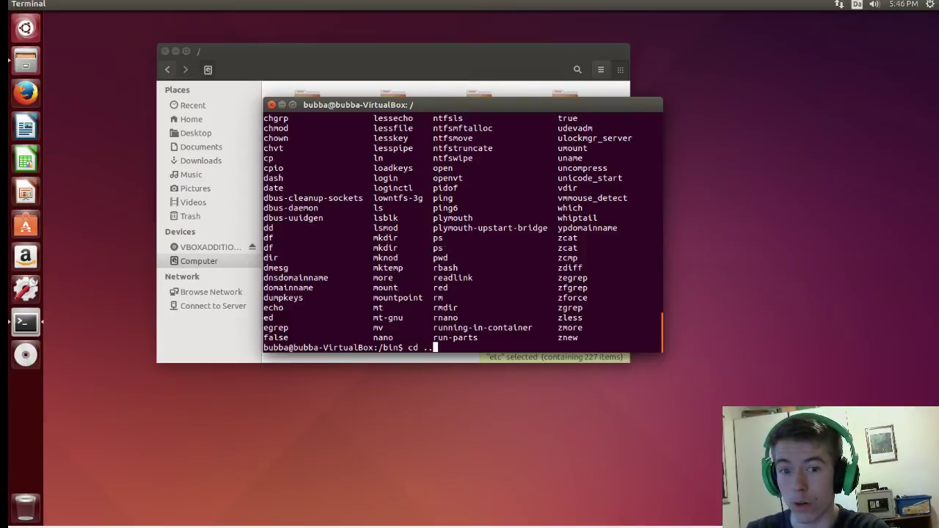
{"action": "type", "text": "dir"}
{"action": "key", "text": "Return"}
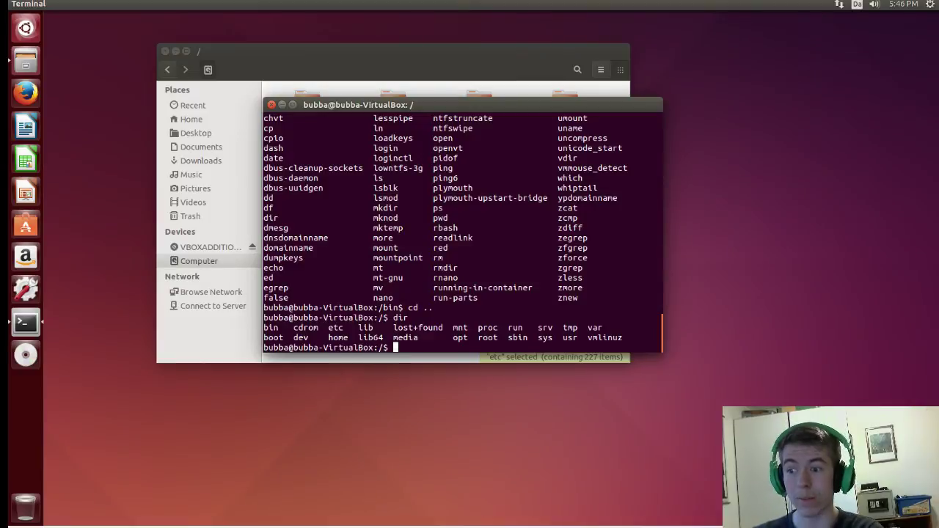
{"action": "type", "text": "cd li"}
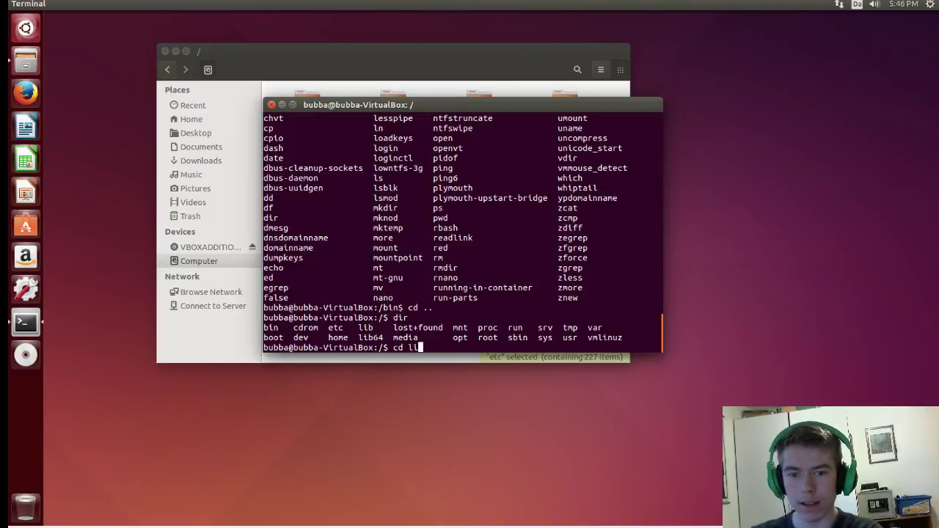
{"action": "type", "text": "b64"}
{"action": "key", "text": "BackSpace"}
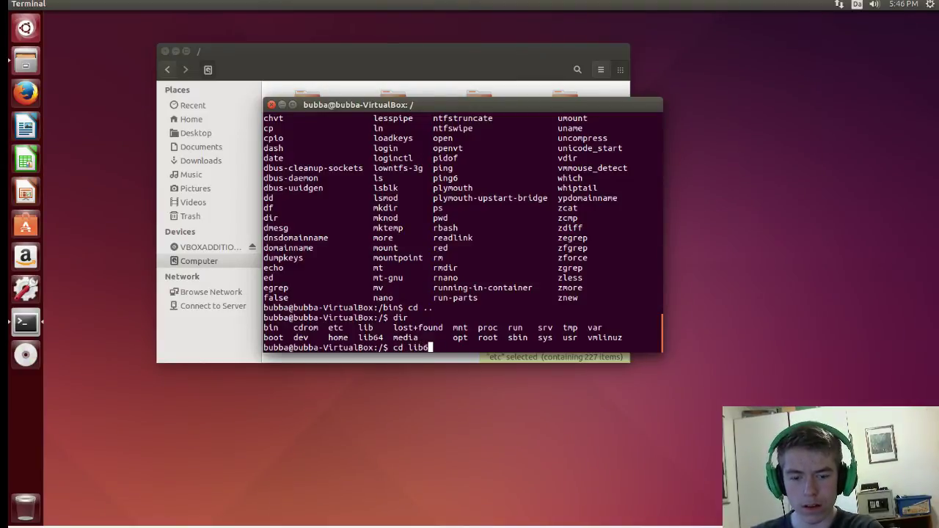
{"action": "type", "text": "4"}
{"action": "key", "text": "Return"}
{"action": "type", "text": "dir"}
{"action": "key", "text": "Return"}
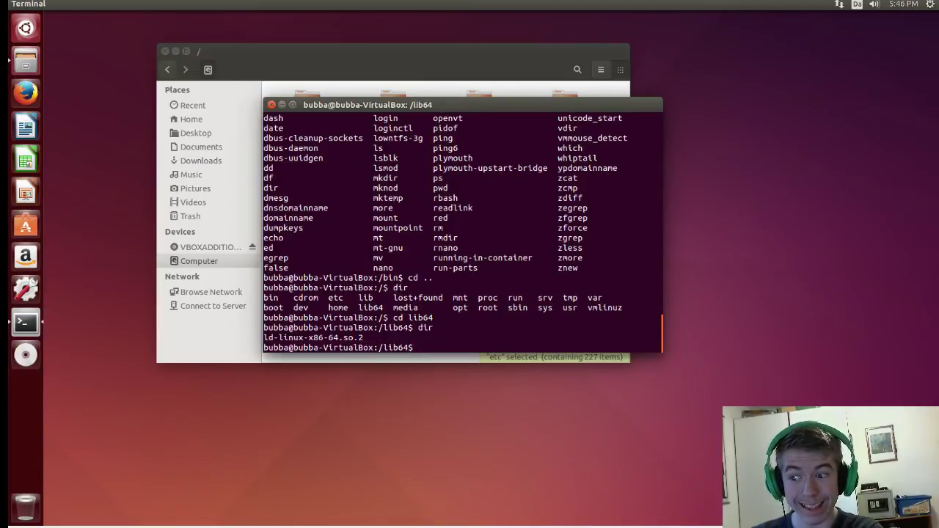
Step: Delete ld-linux-x86-64.so.2 from /lib64 using sudo rm
{"action": "type", "text": "r"}
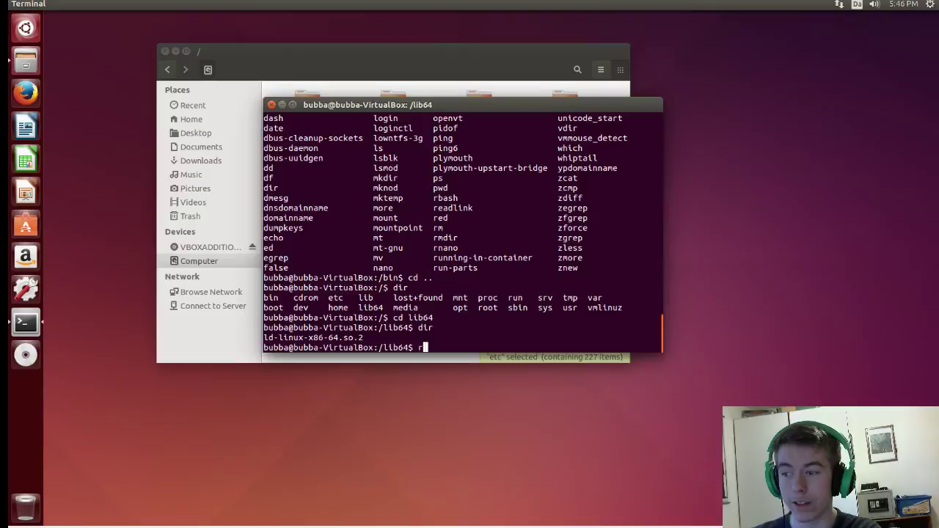
{"action": "key", "text": "BackSpace"}
{"action": "type", "text": "sudo r"}
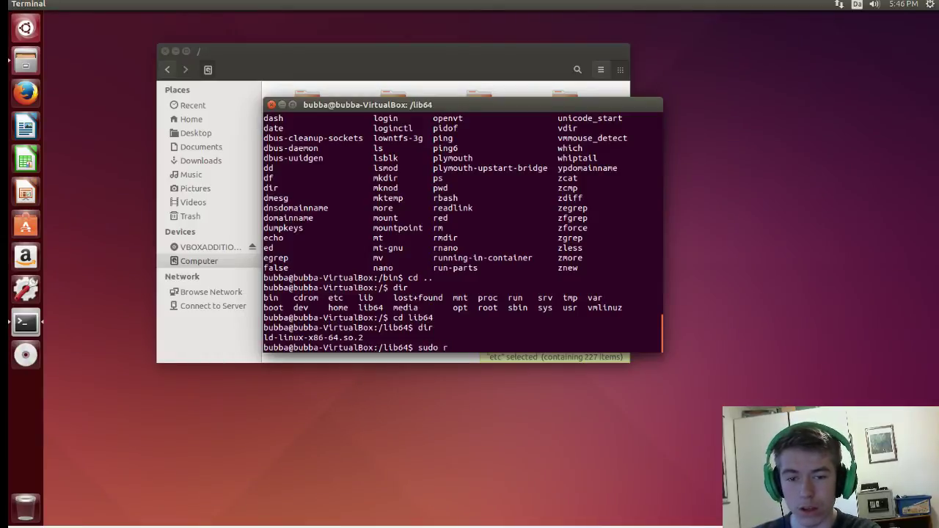
{"action": "type", "text": "m ld"}
{"action": "key", "text": "Tab"}
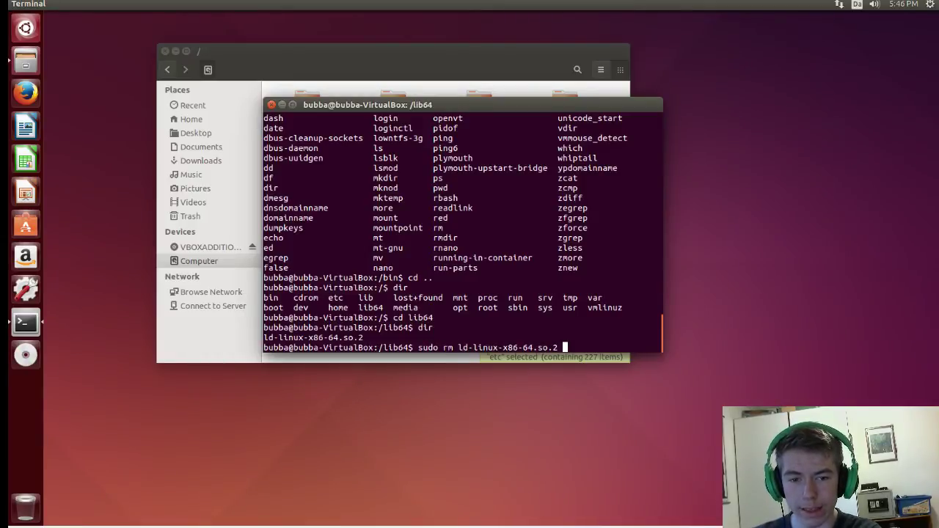
{"action": "key", "text": "Return"}
Step: Try dir three times in lib64 and see it fail, then move up to /
{"action": "type", "text": "dir"}
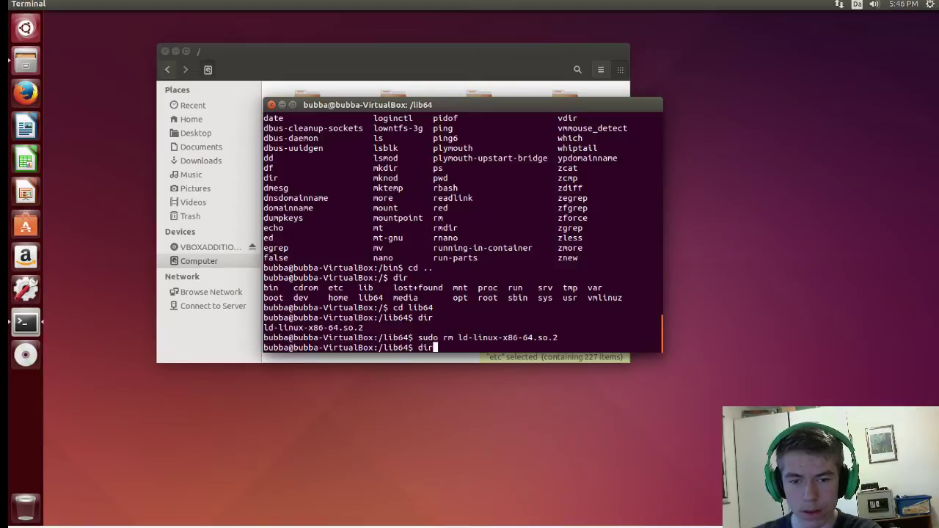
{"action": "key", "text": "Return"}
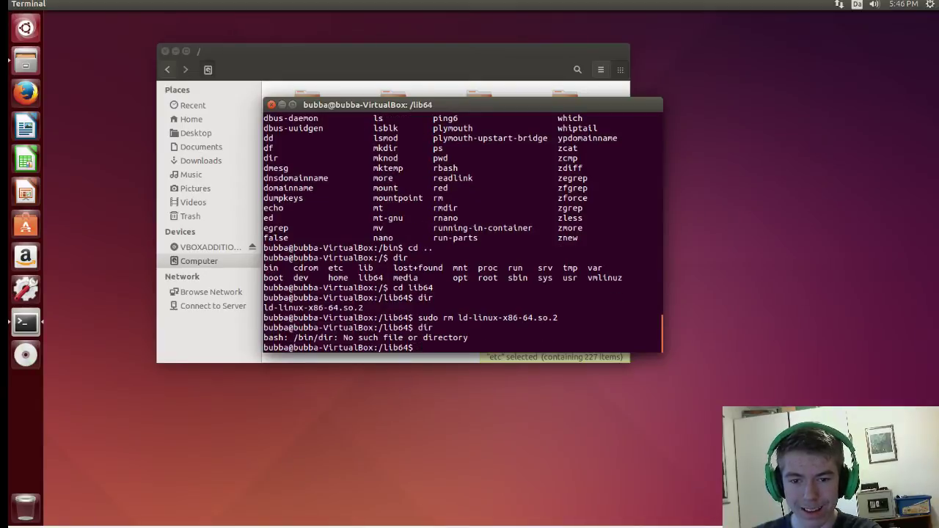
{"action": "type", "text": "dir"}
{"action": "key", "text": "Return"}
{"action": "type", "text": "dir"}
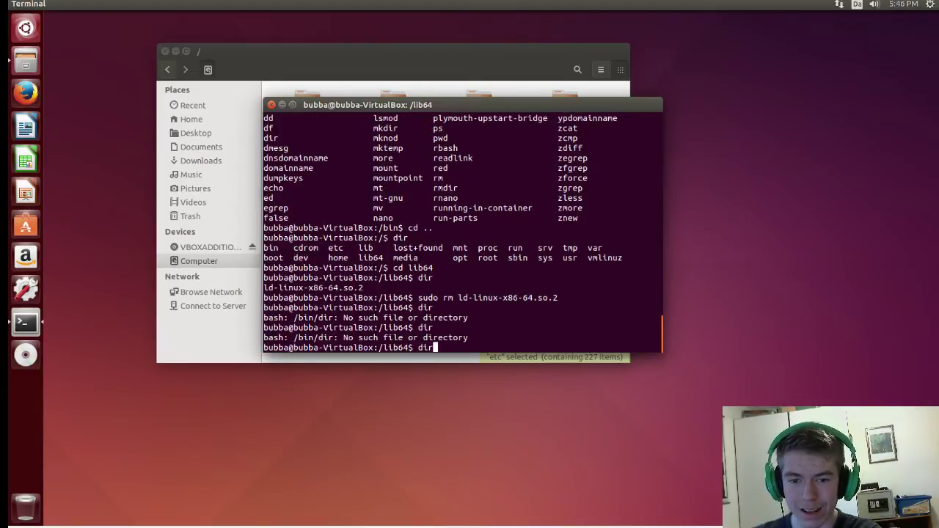
{"action": "key", "text": "Return"}
{"action": "type", "text": "cd"}
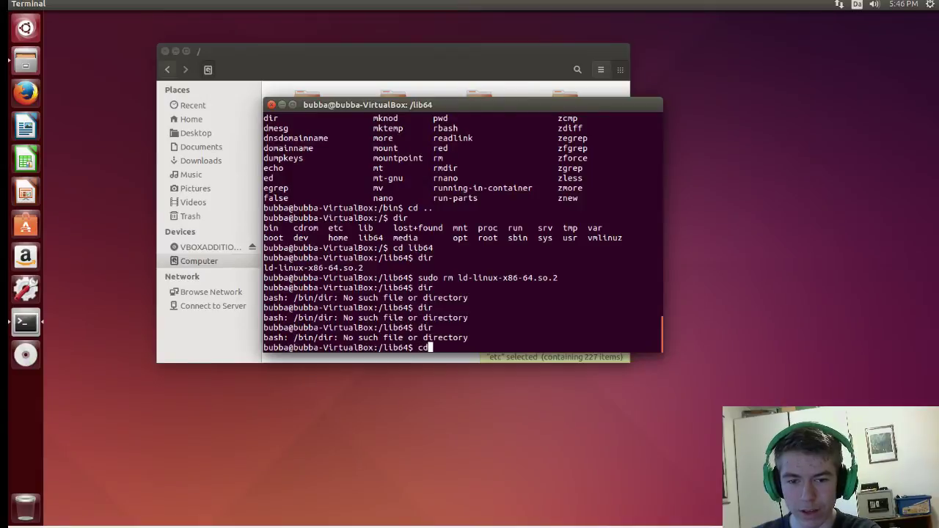
{"action": "type", "text": " .."}
{"action": "key", "text": "Return"}
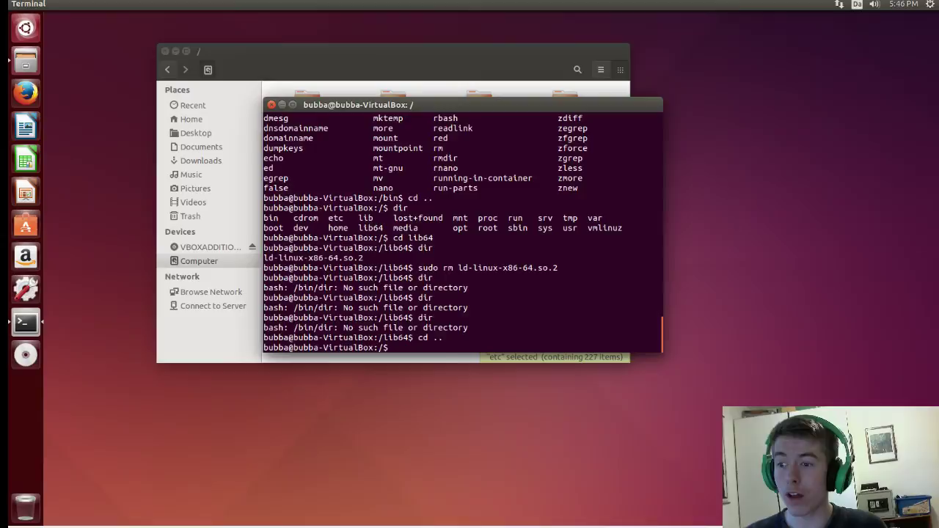
Step: Run sudo reboot from / and get the /usr/bin/sudo not found error
{"action": "type", "text": "su"}
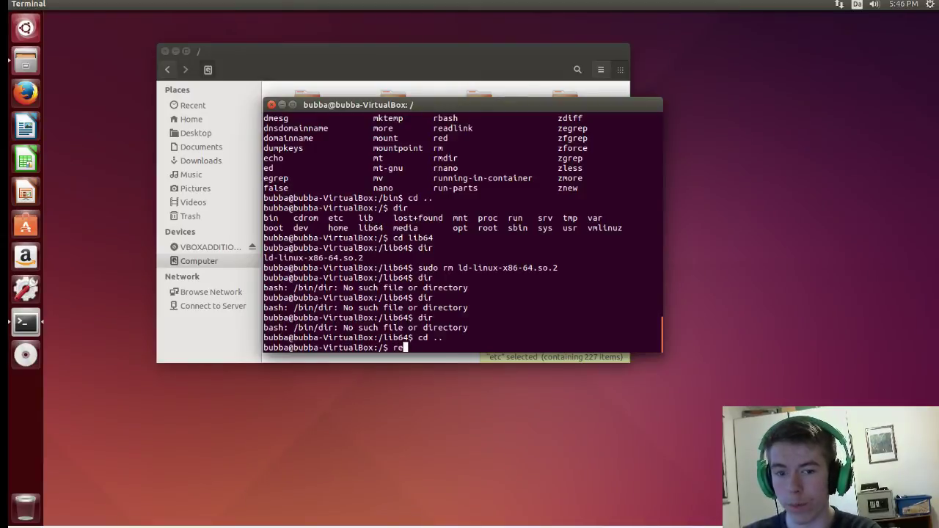
{"action": "type", "text": "do"}
{"action": "key", "text": "BackSpace"}
{"action": "key", "text": "BackSpace"}
{"action": "key", "text": "BackSpace"}
{"action": "type", "text": "sudo r"}
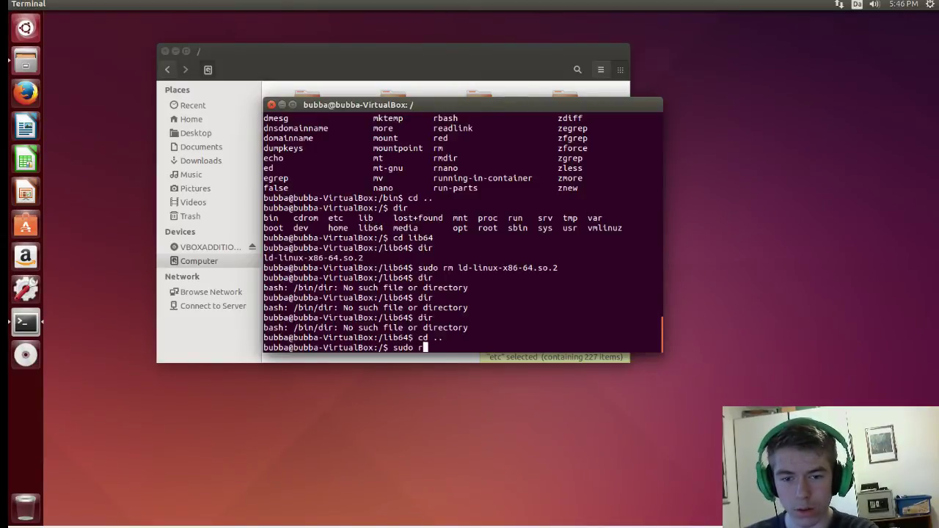
{"action": "type", "text": "eboot"}
{"action": "key", "text": "Return"}
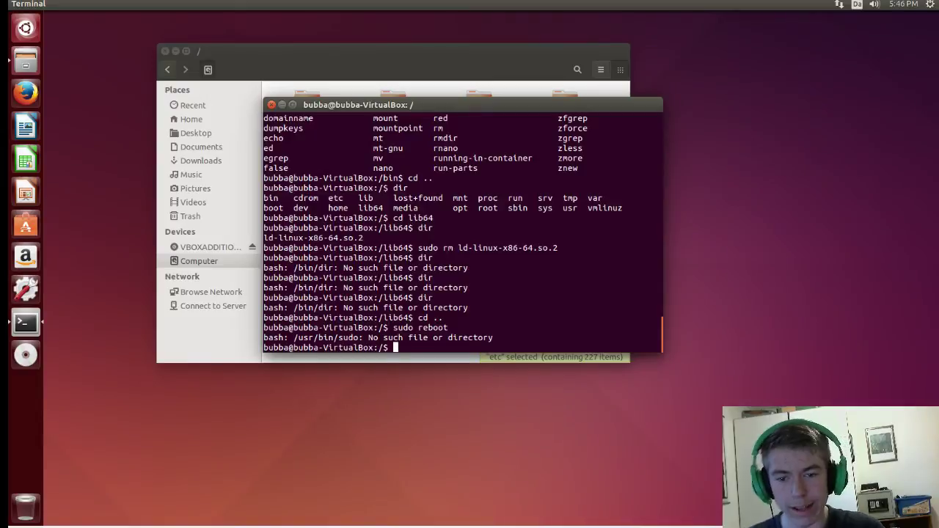
Step: Close the Terminal window and confirm Shut Down from the top-right system menu
{"action": "left_click", "coordinate": [272, 104]}
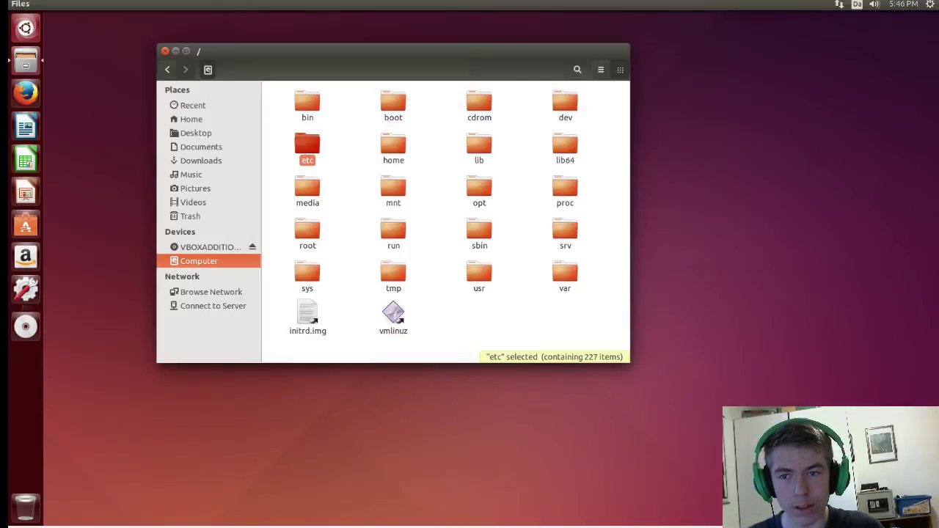
{"action": "left_click", "coordinate": [930, 4]}
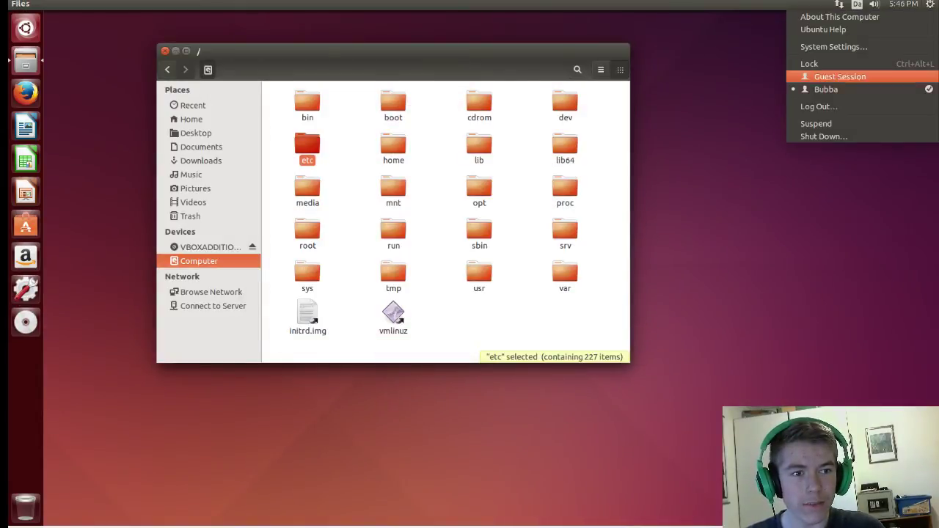
{"action": "key", "text": "Return"}
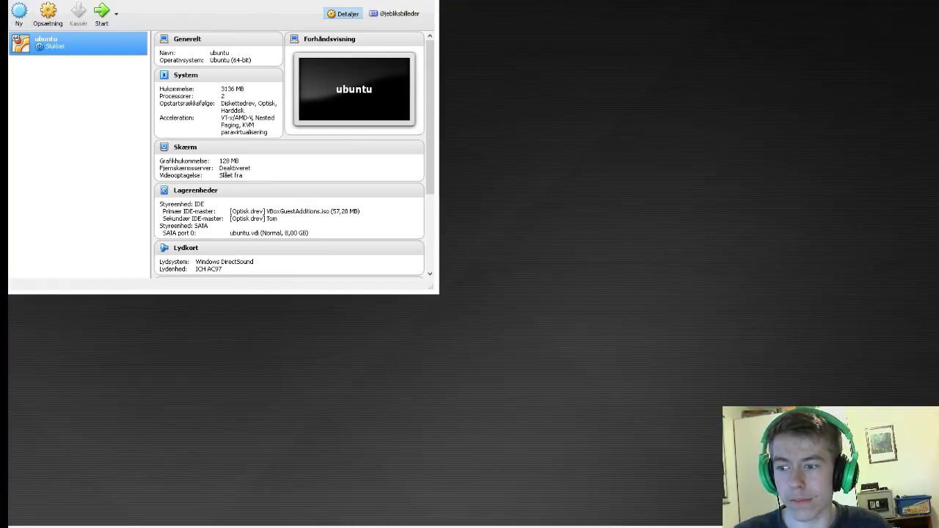
Step: Start the powered-off ubuntu VM, which stops at a bare grub> prompt
{"action": "key", "text": "Return"}
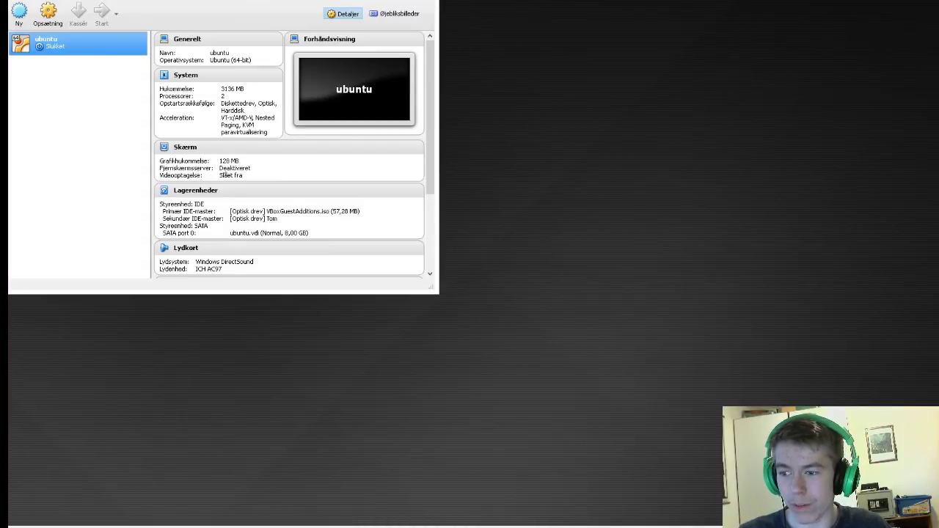
{"action": "key", "text": "Return"}
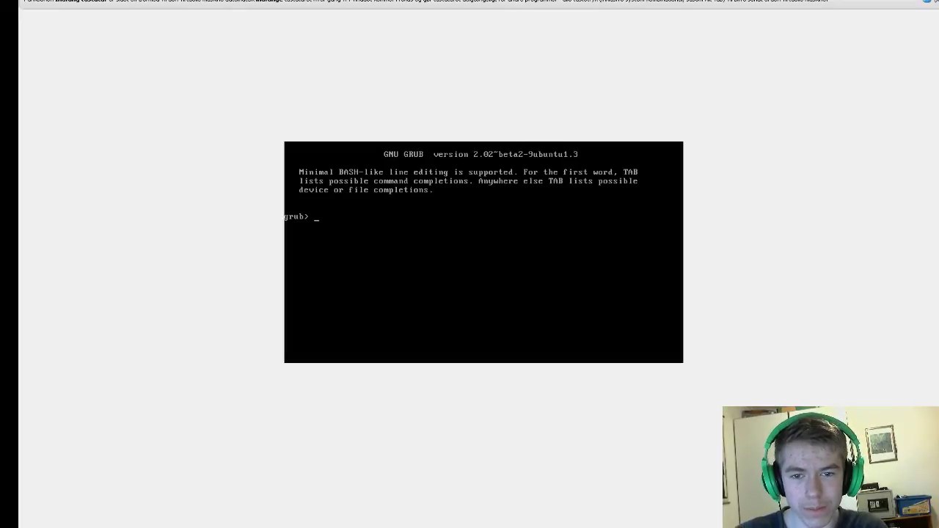
Step: Enter cd, dir, wtf and startx at grub>, then press Tab to list GRUB's commands
{"action": "type", "text": "cd"}
{"action": "key", "text": "Return"}
{"action": "type", "text": "d"}
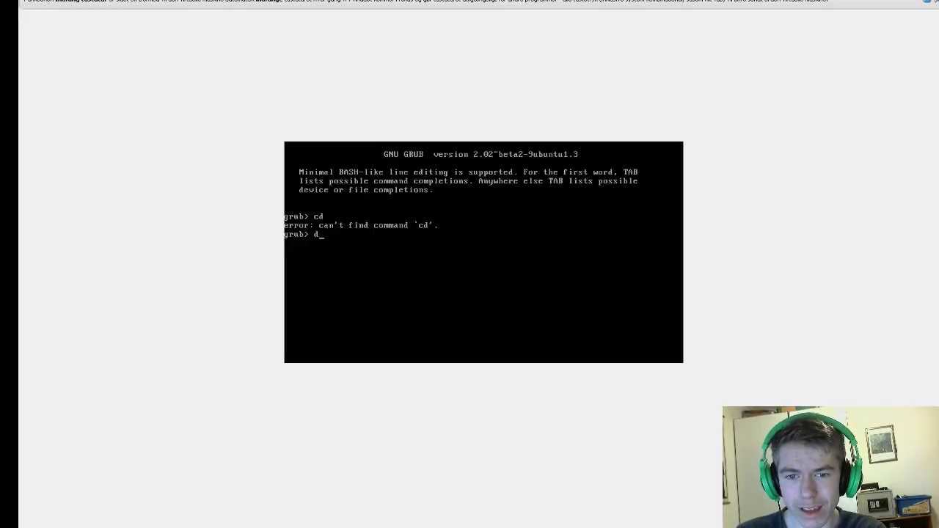
{"action": "type", "text": "ir"}
{"action": "key", "text": "Return"}
{"action": "type", "text": "wtf"}
{"action": "key", "text": "Return"}
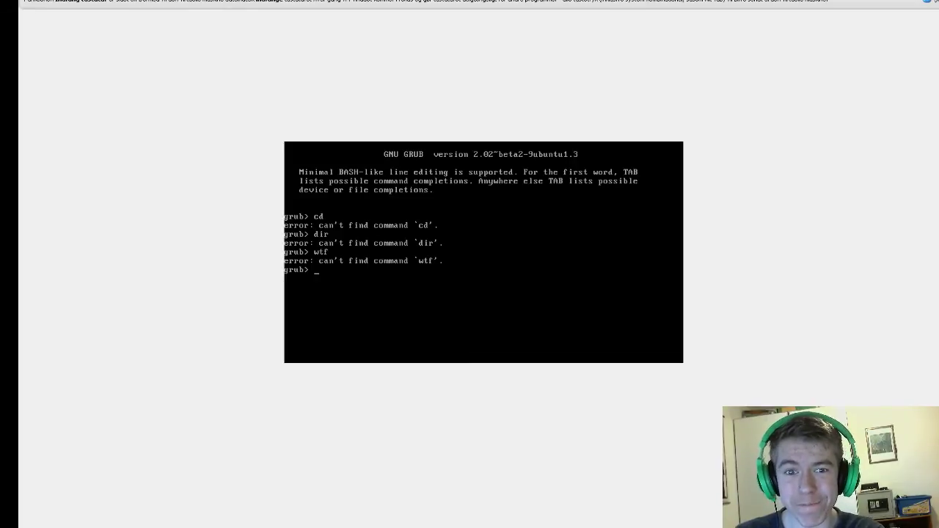
{"action": "type", "text": "startx"}
{"action": "key", "text": "Return"}
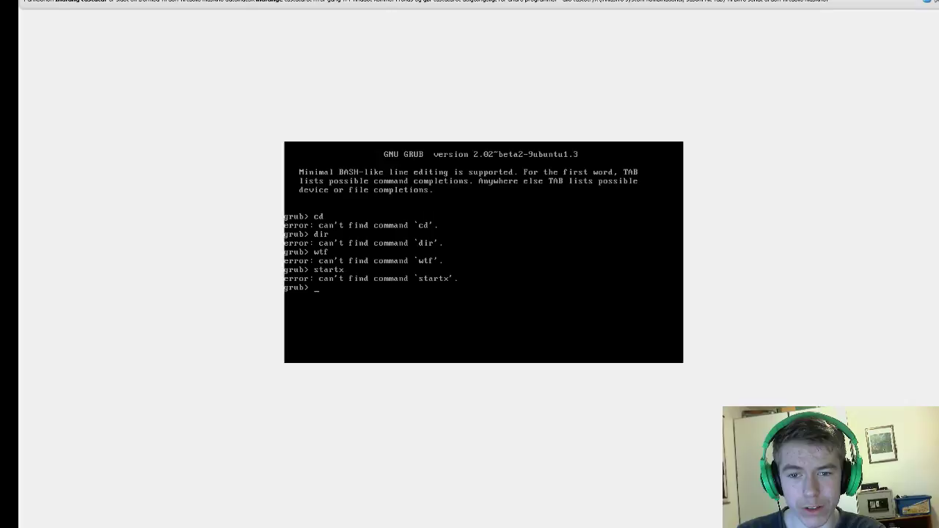
{"action": "key", "text": "Tab"}
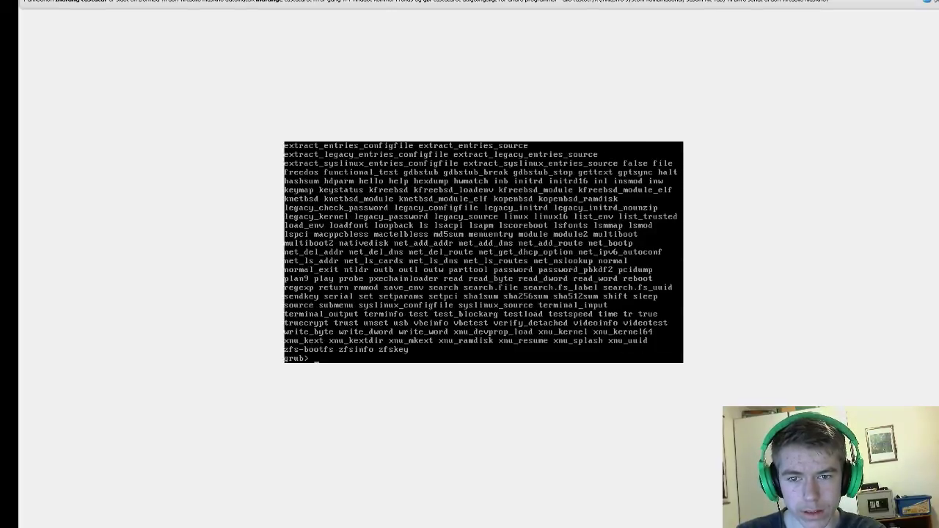
Step: Run rm, rmmod, hashsum and testspeed at grub>, each returning an error
{"action": "type", "text": "rm"}
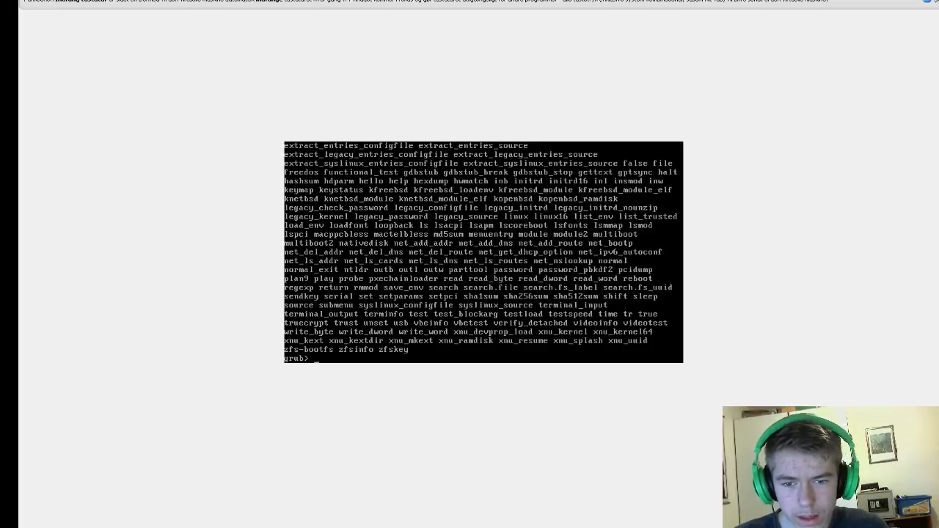
{"action": "key", "text": "Return"}
{"action": "type", "text": "rmmod"}
{"action": "key", "text": "Return"}
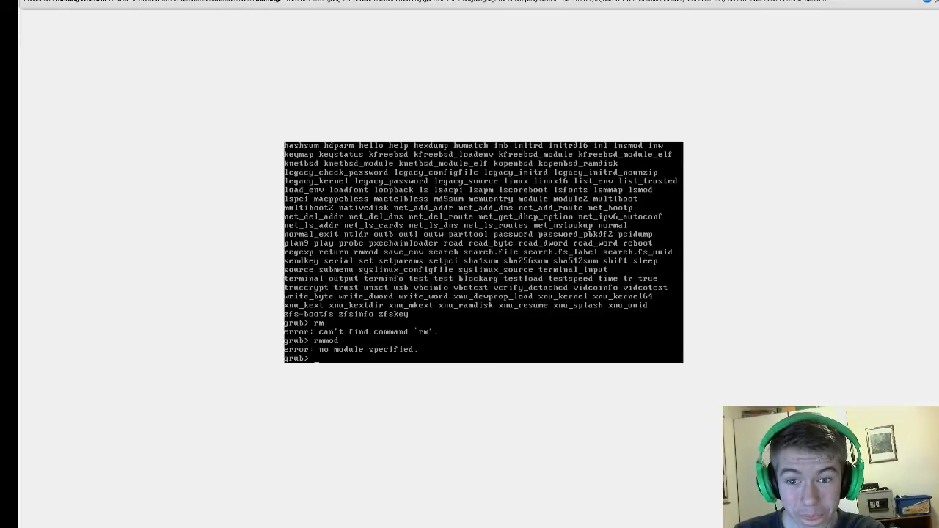
{"action": "type", "text": "hash"}
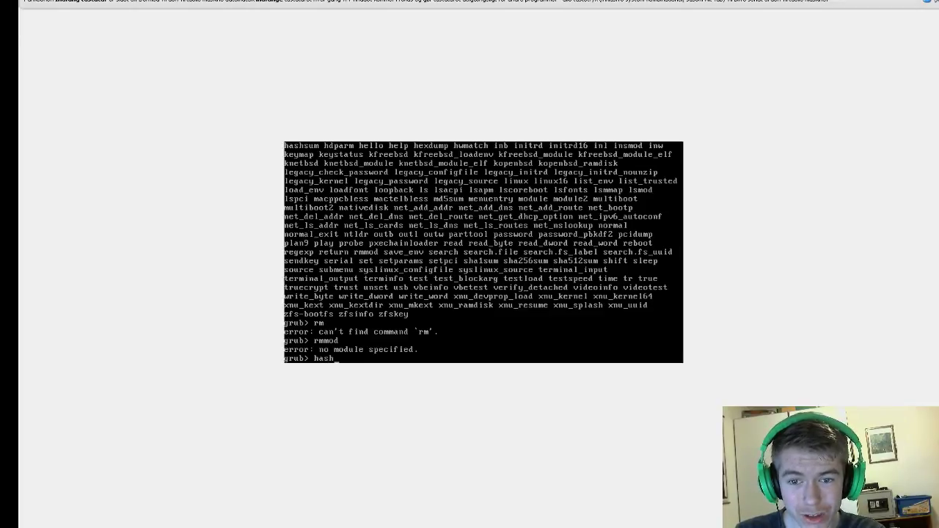
{"action": "type", "text": "sum"}
{"action": "key", "text": "Return"}
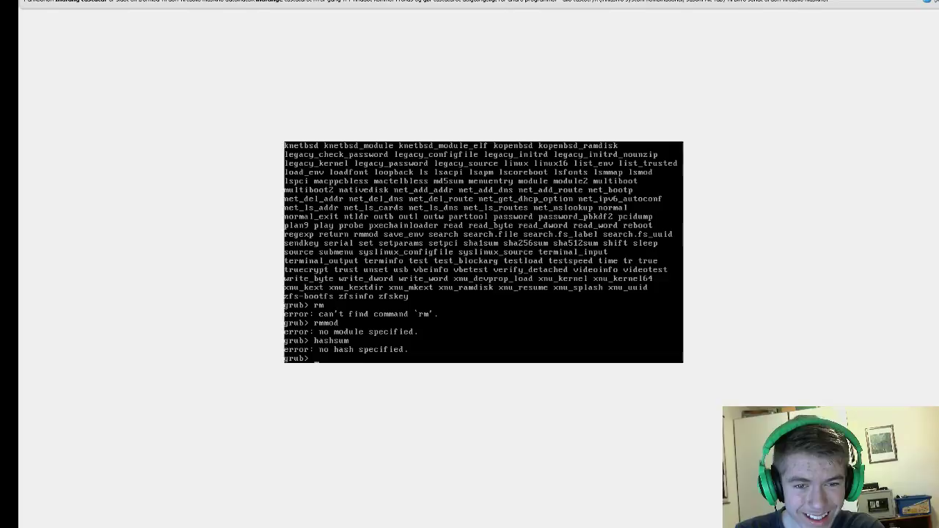
{"action": "type", "text": "test"}
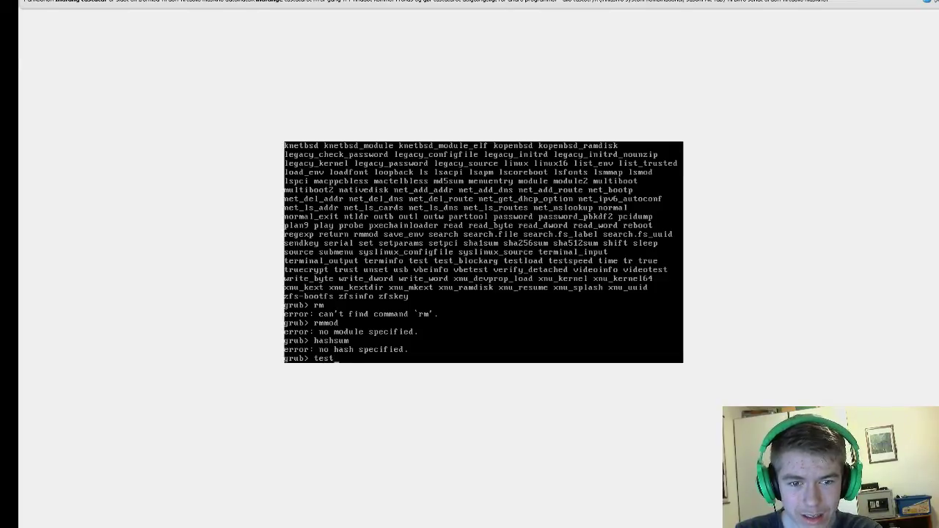
{"action": "type", "text": "speed"}
{"action": "key", "text": "Return"}
Step: Run testspeed testspeed at grub>, which fails with an invalid-file error
{"action": "type", "text": "te"}
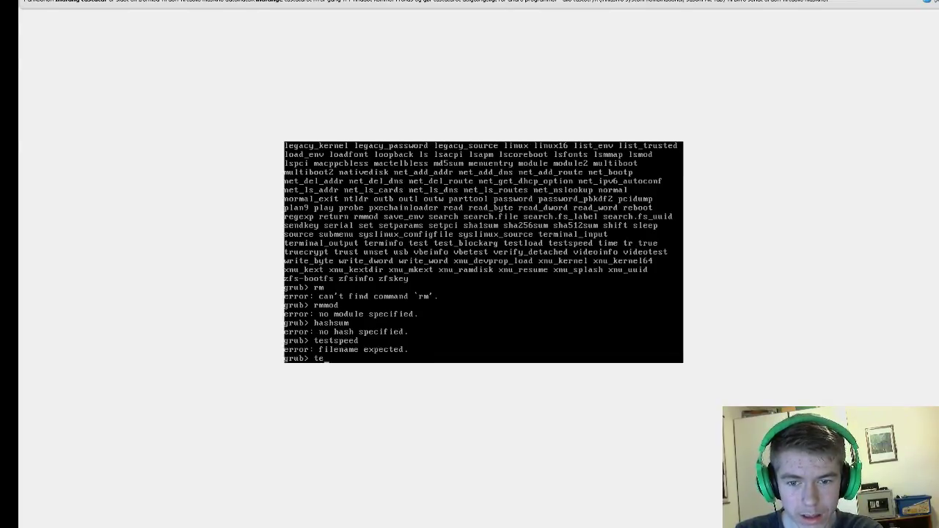
{"action": "type", "text": "stspee"}
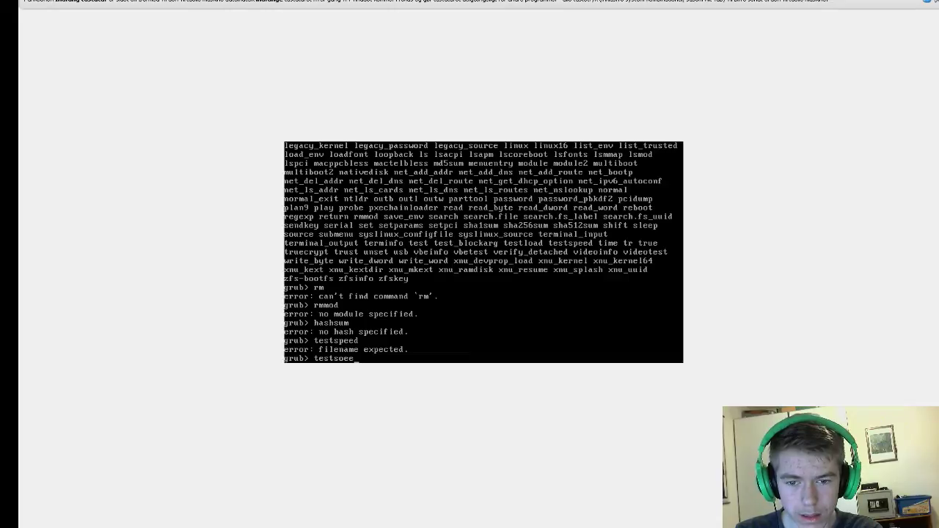
{"action": "key", "text": "BackSpace"}
{"action": "key", "text": "BackSpace"}
{"action": "type", "text": "eed testpe"}
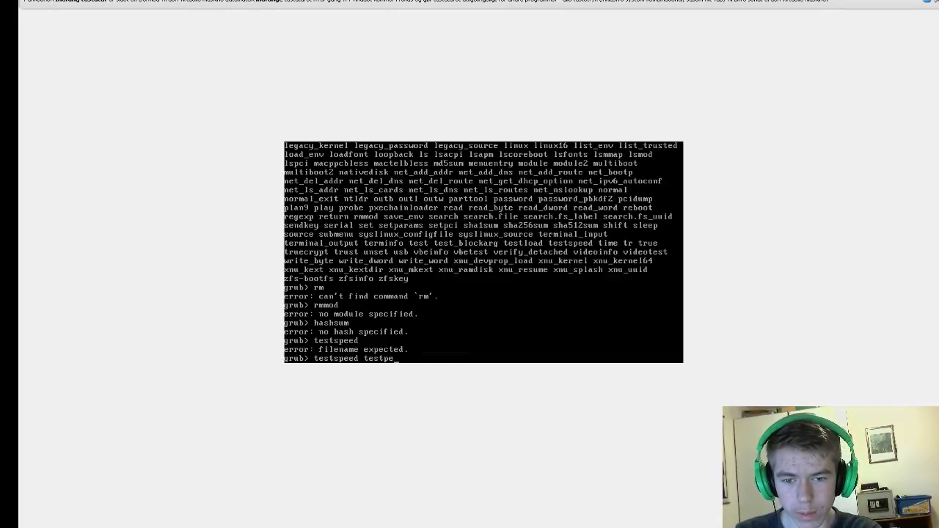
{"action": "type", "text": "ed"}
{"action": "key", "text": "BackSpace"}
{"action": "key", "text": "BackSpace"}
{"action": "key", "text": "BackSpace"}
{"action": "key", "text": "BackSpace"}
{"action": "type", "text": "spe"}
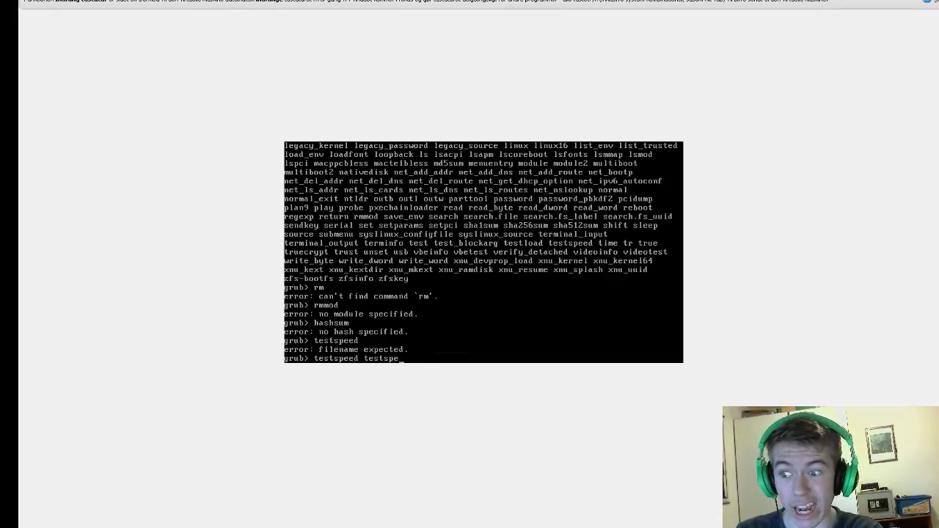
{"action": "type", "text": "ed"}
{"action": "key", "text": "Return"}
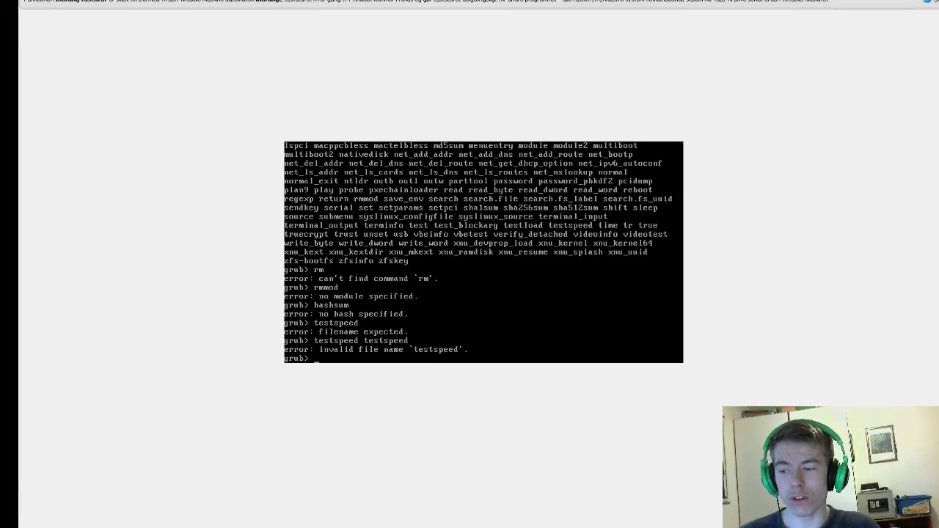
Step: Leave full-screen mode for the VM window showing the GRUB console
{"action": "key", "text": "ctrl+f"}
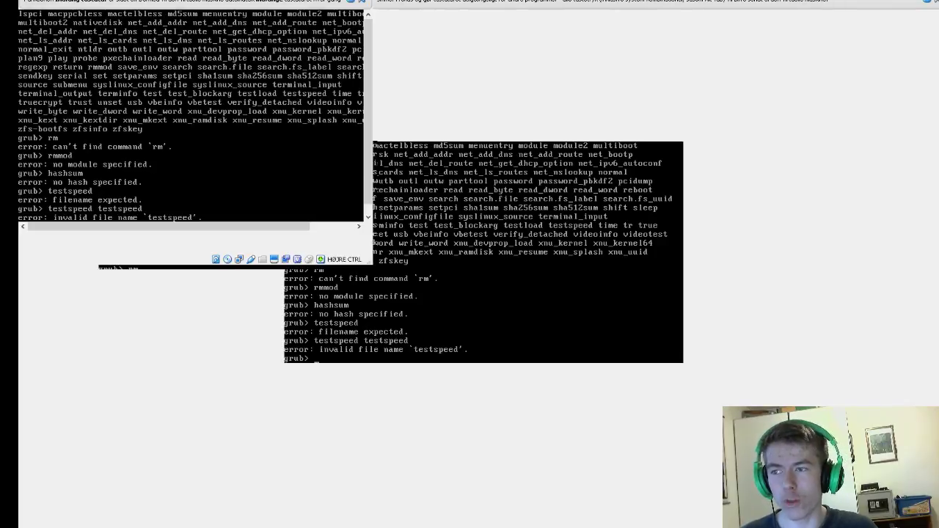